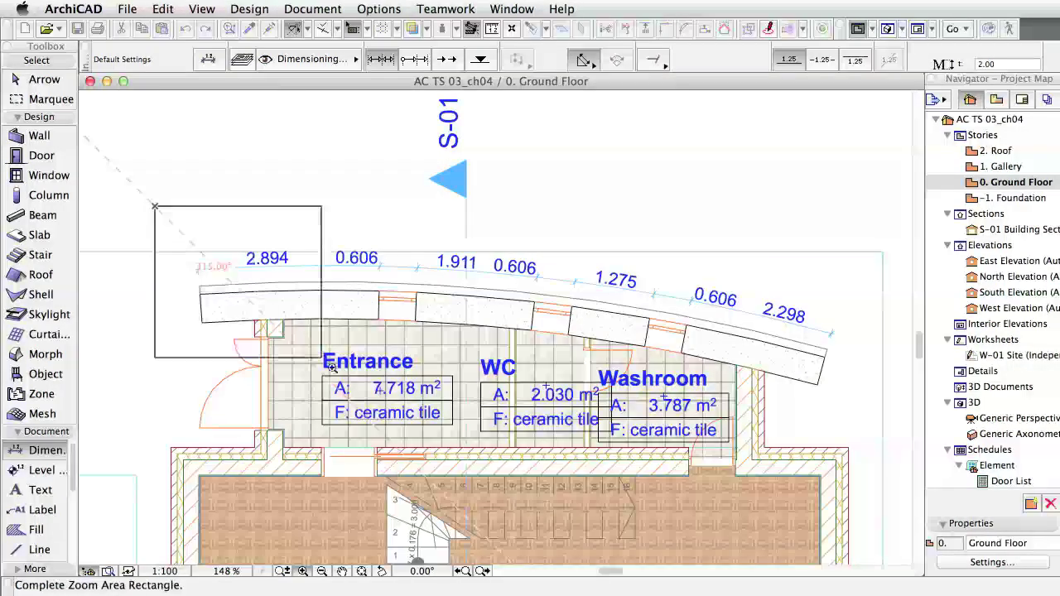
# Zoom in on the curved wall and select the Radial Dimension tool from the More toolbox group
pyautogui.click(495, 500)
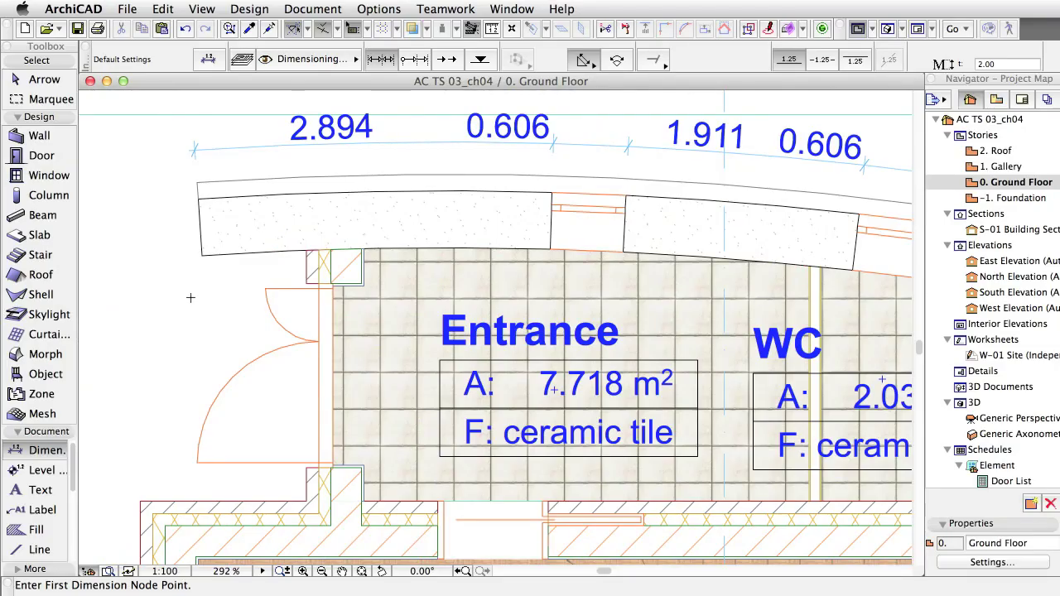
pyautogui.click(16, 117)
pyautogui.click(17, 131)
pyautogui.click(17, 145)
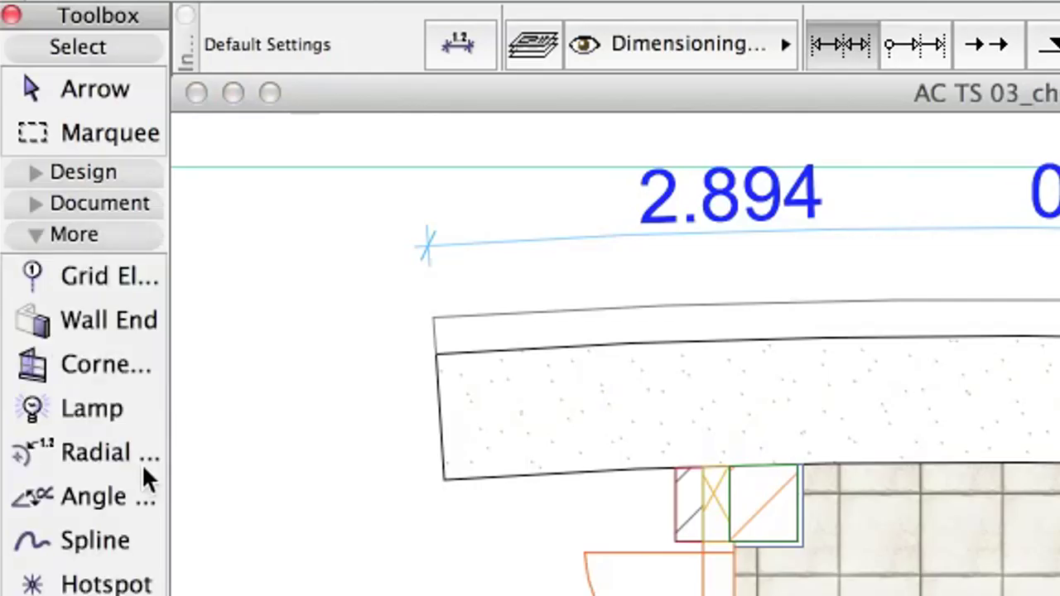
pyautogui.click(142, 452)
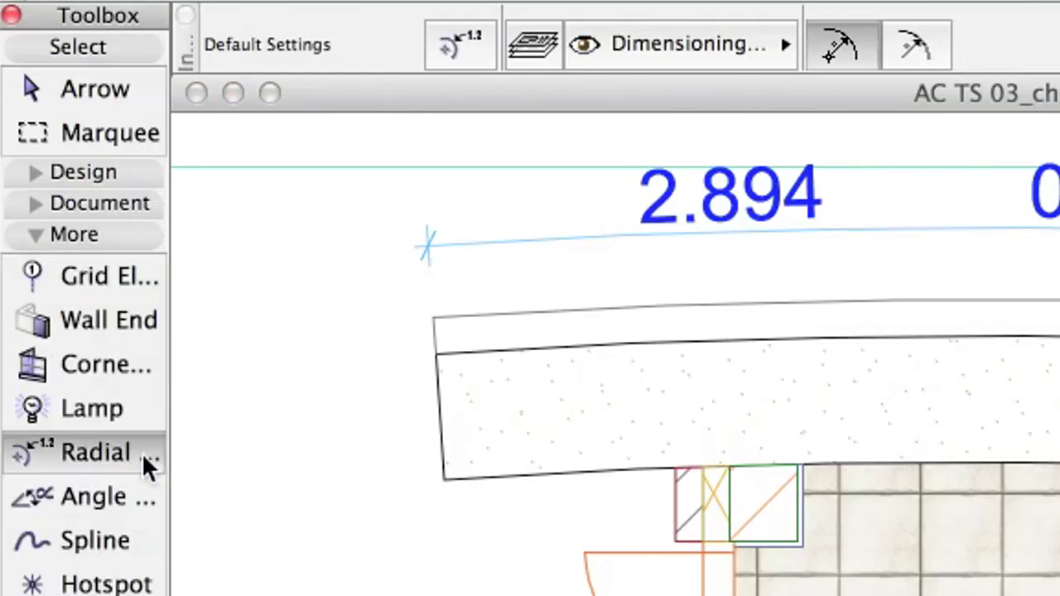
# Set radial dimension defaults to type 2, 1.00 marker, 2.00 text, Dimensioning - Structure layer
pyautogui.click(491, 55)
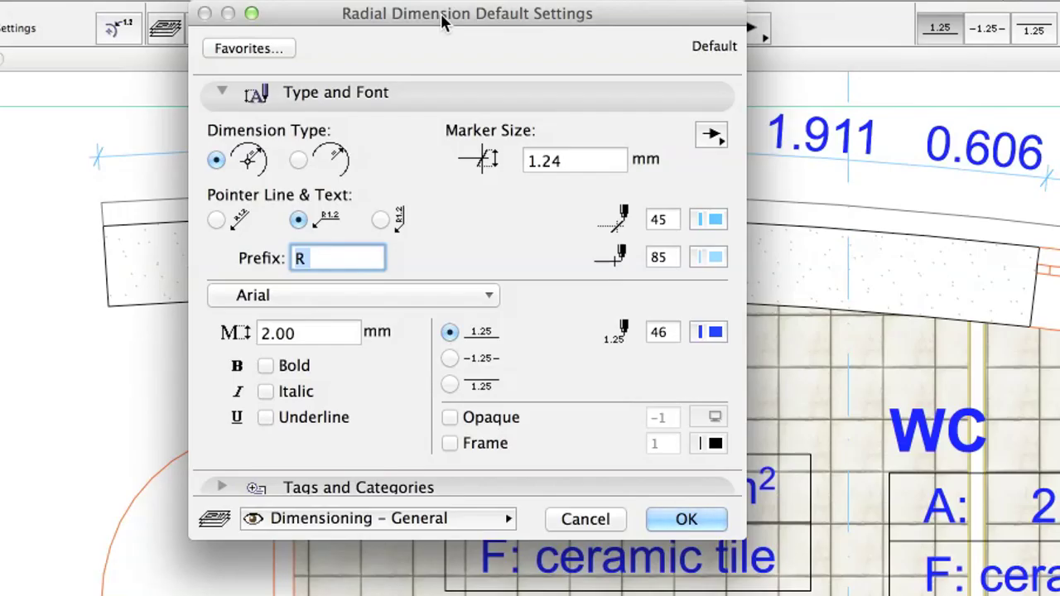
pyautogui.click(298, 161)
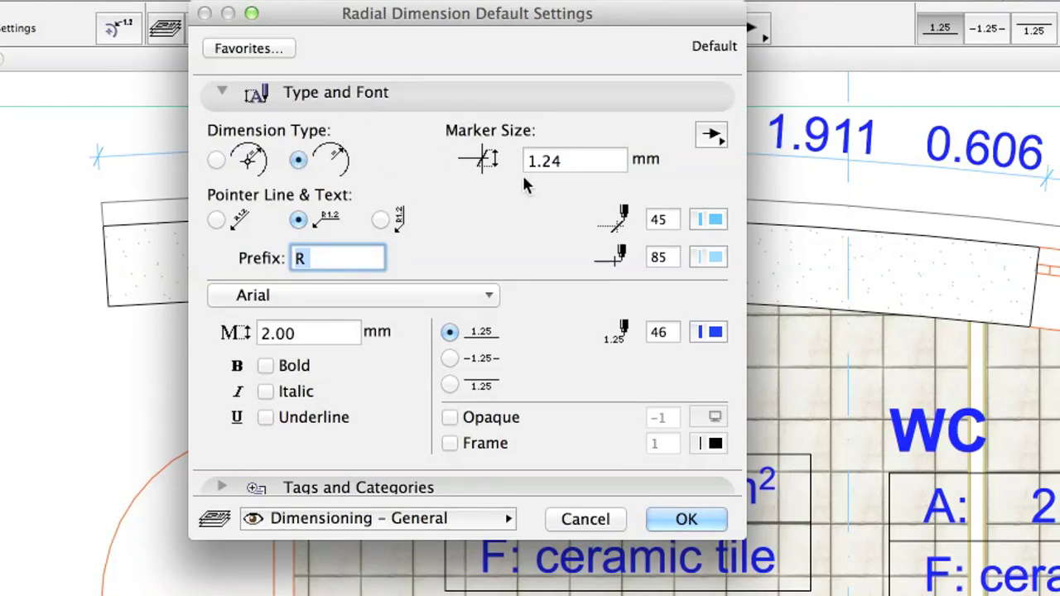
pyautogui.doubleClick(583, 166)
pyautogui.write('1')
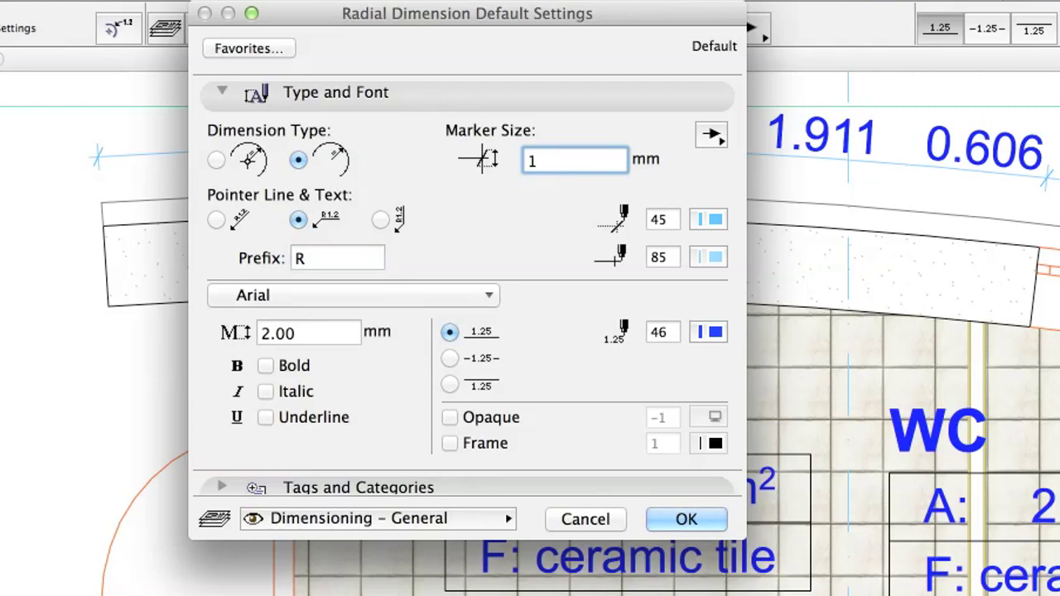
pyautogui.write('.00')
pyautogui.click(326, 332)
pyautogui.doubleClick(326, 331)
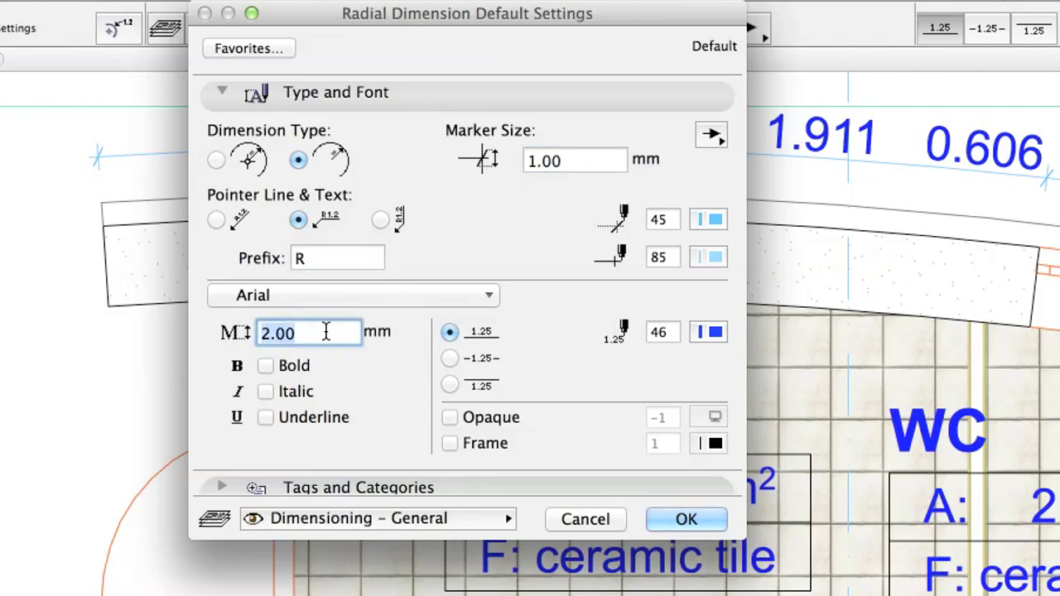
pyautogui.click(326, 331)
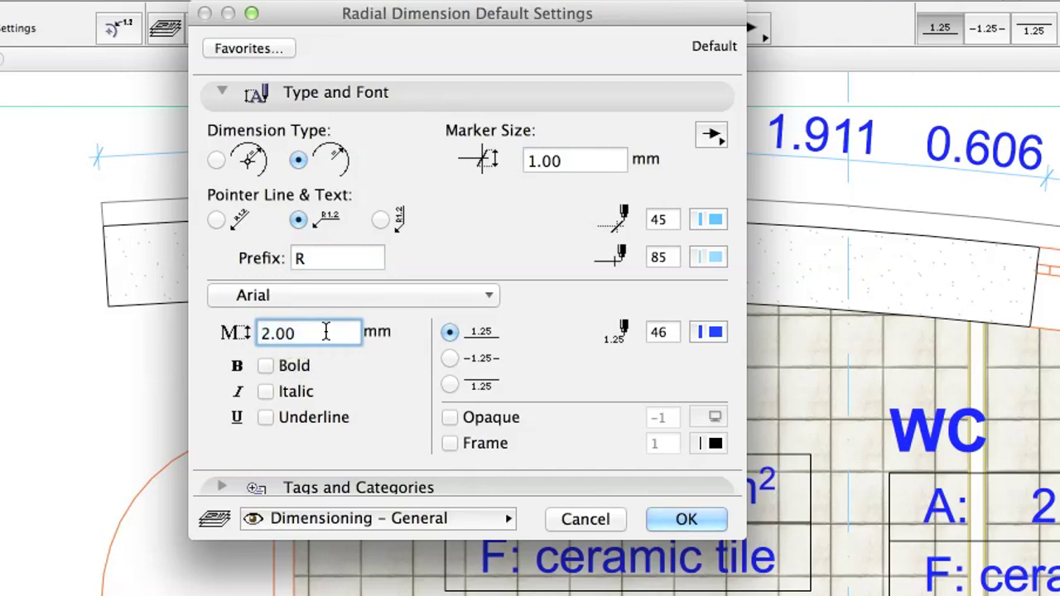
pyautogui.click(486, 521)
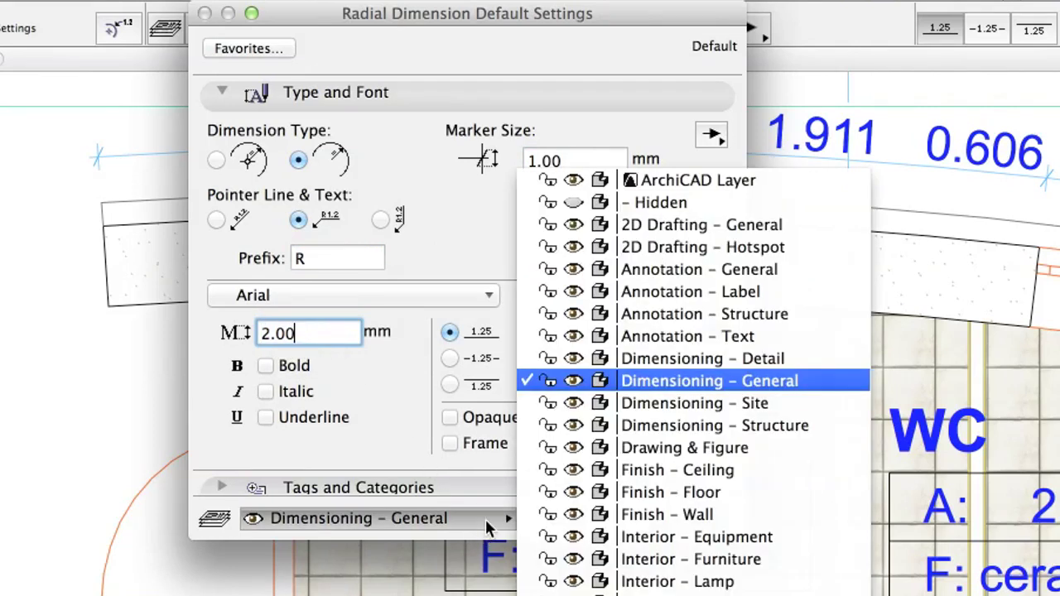
pyautogui.click(839, 426)
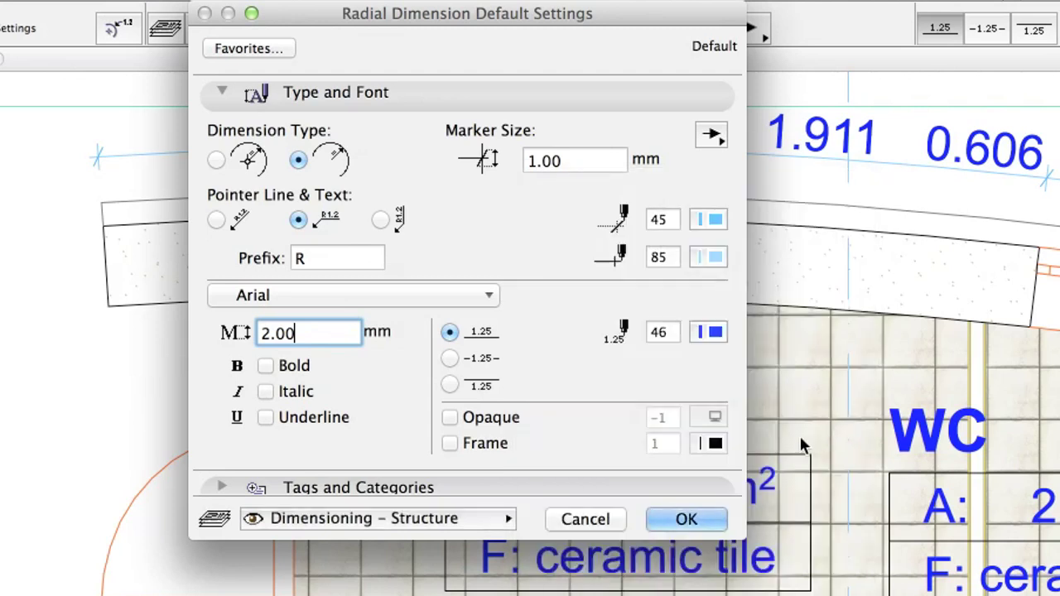
# Confirm the settings, then dimension the curved wall's arc edge as R 30.000
pyautogui.click(712, 522)
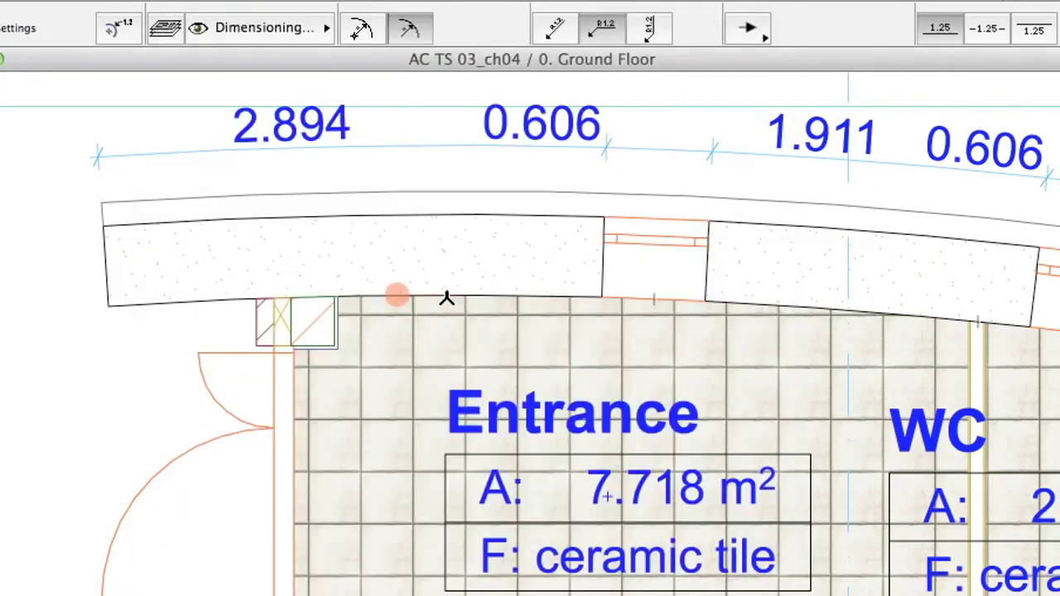
pyautogui.click(447, 298)
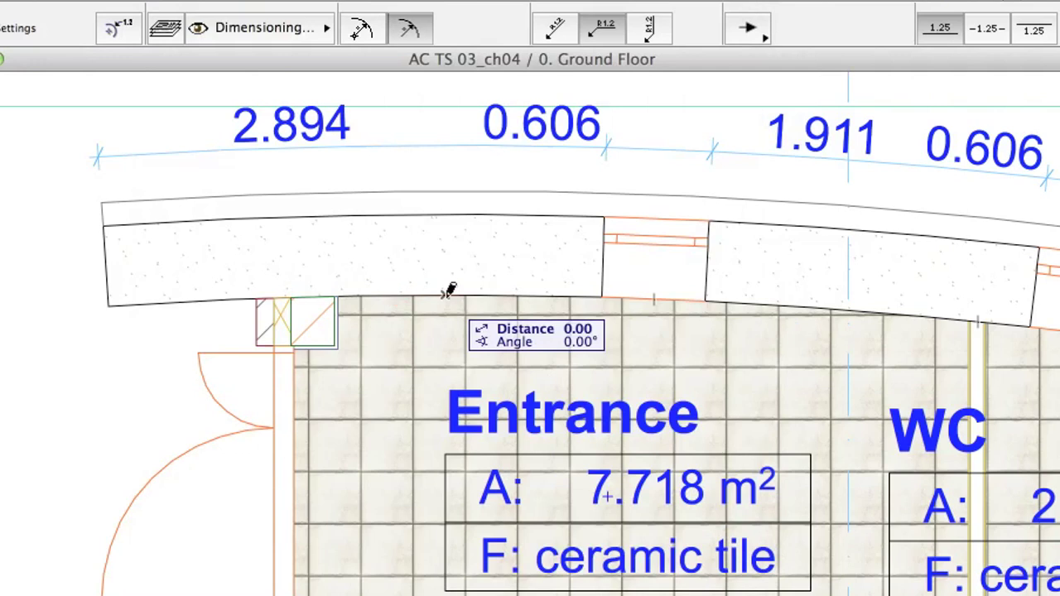
pyautogui.click(465, 368)
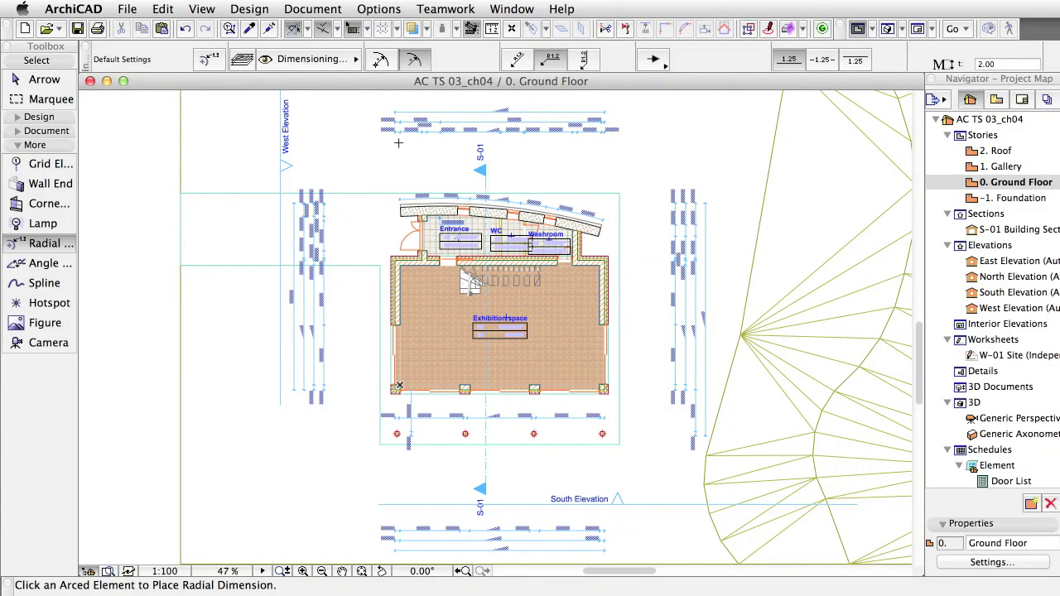
# Select the Level Dimension tool from the Document toolbox group
pyautogui.click(20, 148)
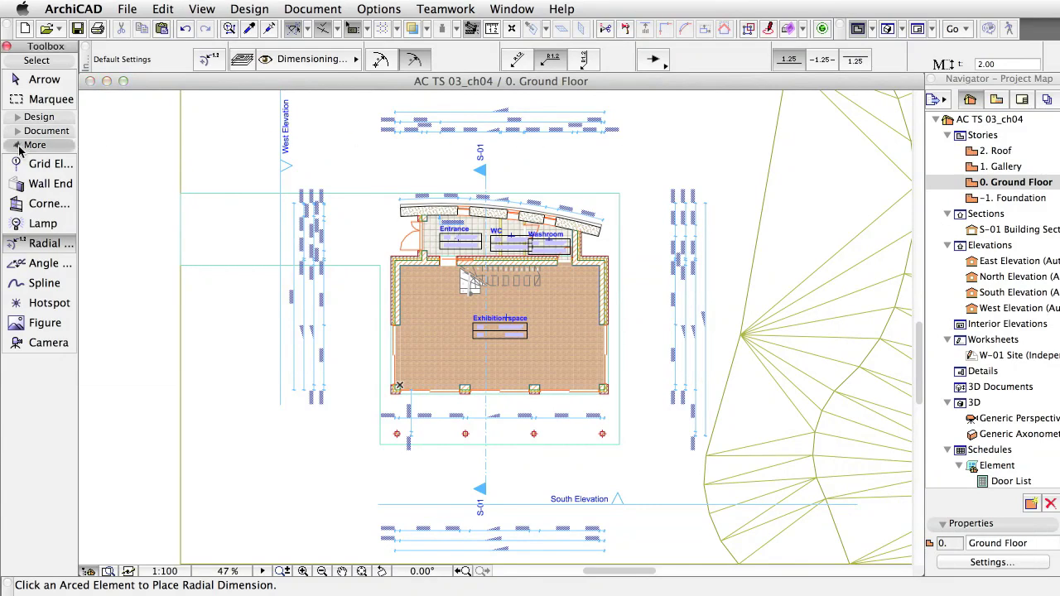
pyautogui.click(20, 136)
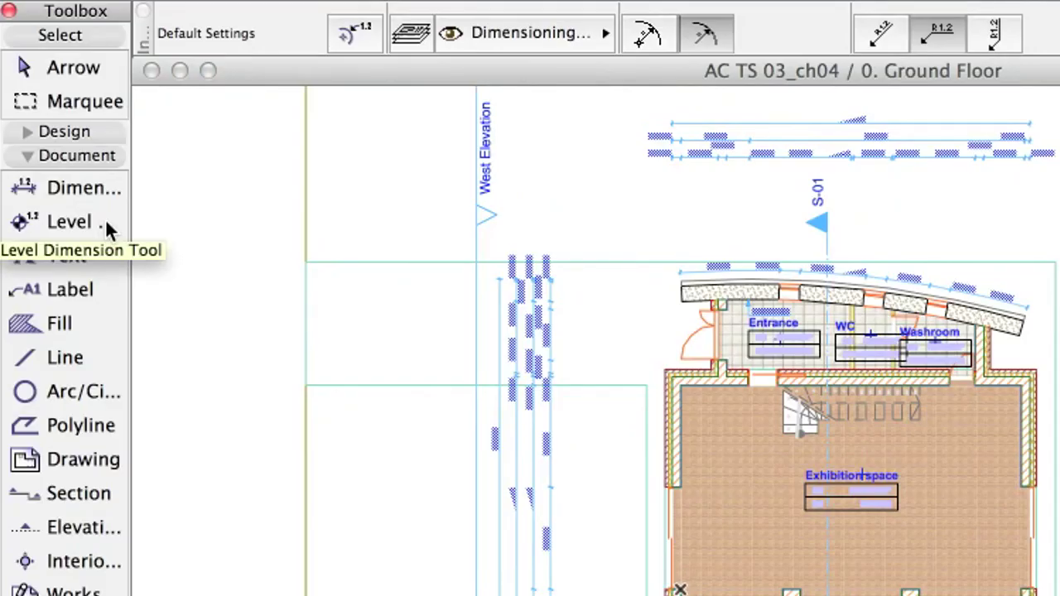
pyautogui.click(105, 219)
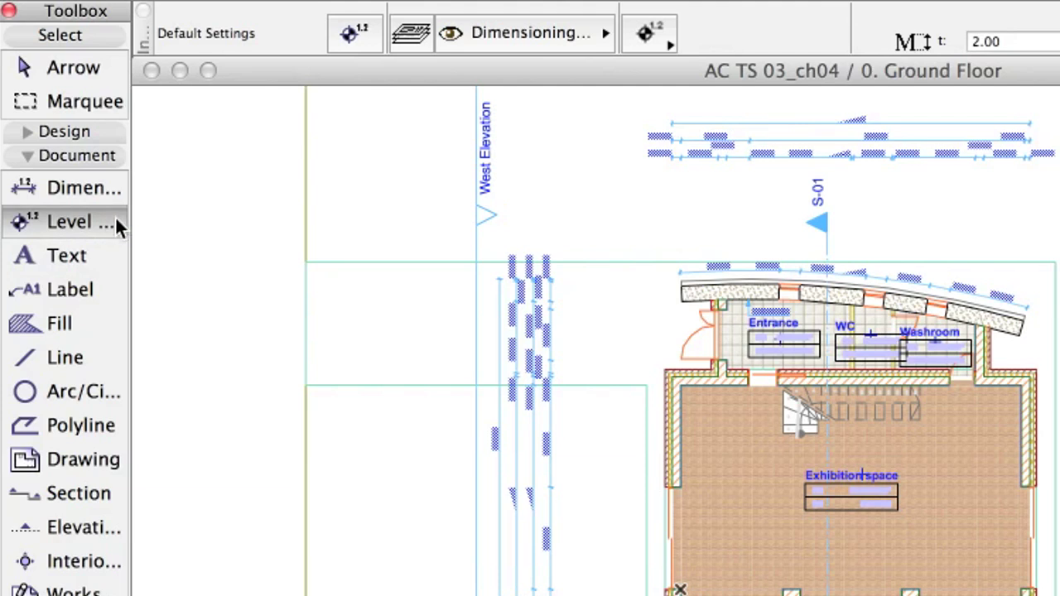
# Set level dimension defaults to 2.00 marker, 2.00 text height, Dimensioning - Structure layer
pyautogui.click(371, 35)
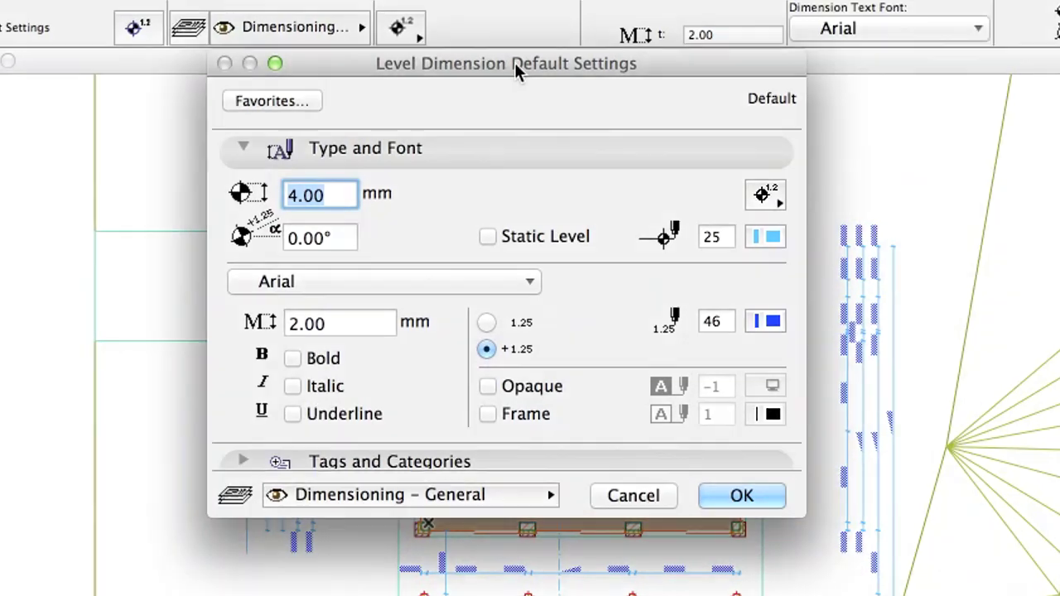
pyautogui.doubleClick(338, 195)
pyautogui.write('2')
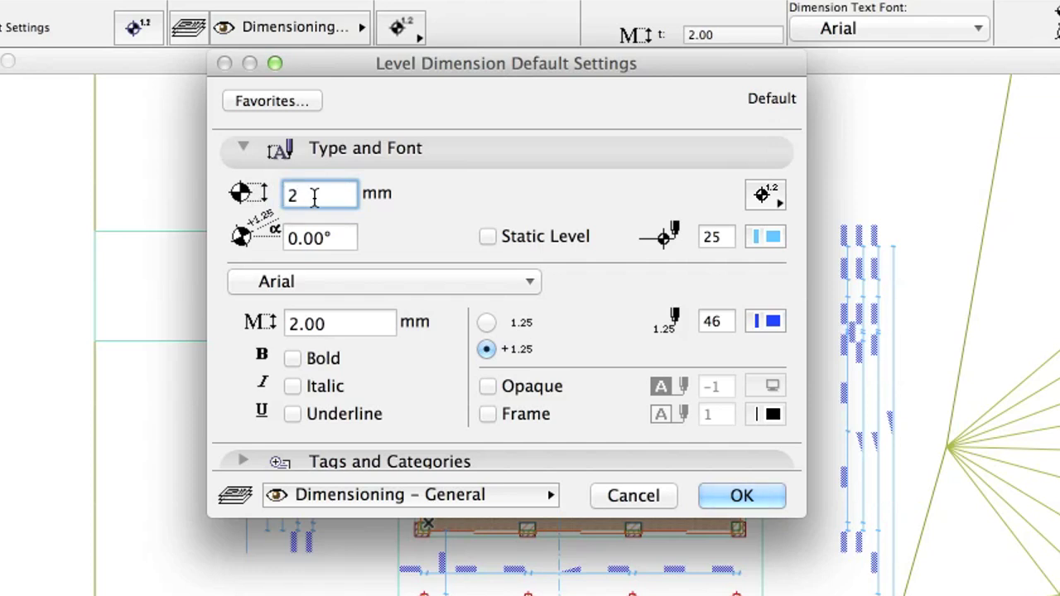
pyautogui.write('.00')
pyautogui.moveTo(291, 323); pyautogui.dragTo(354, 323)
pyautogui.click(353, 324)
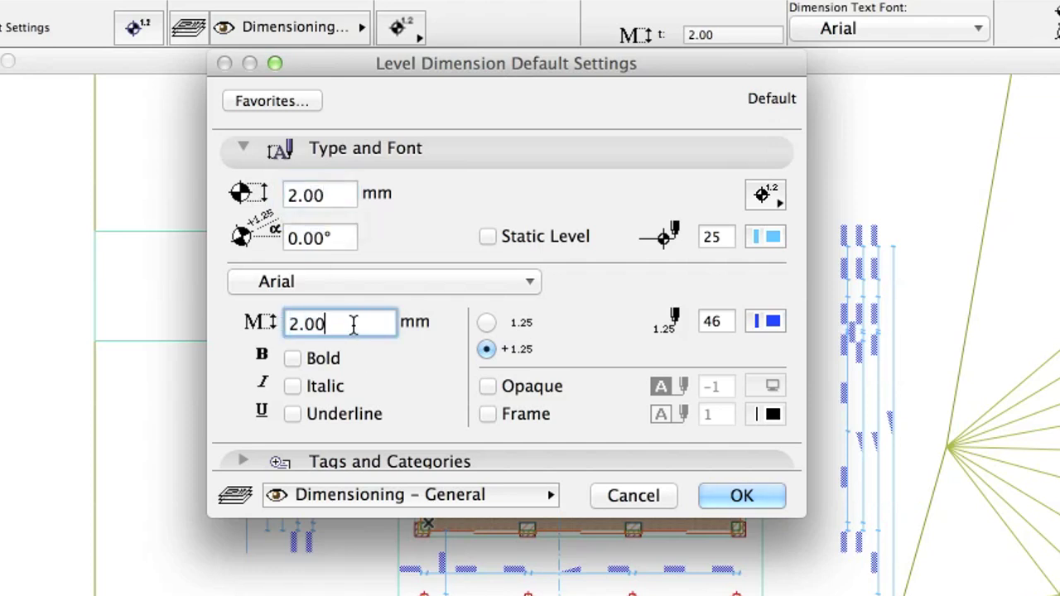
pyautogui.click(515, 494)
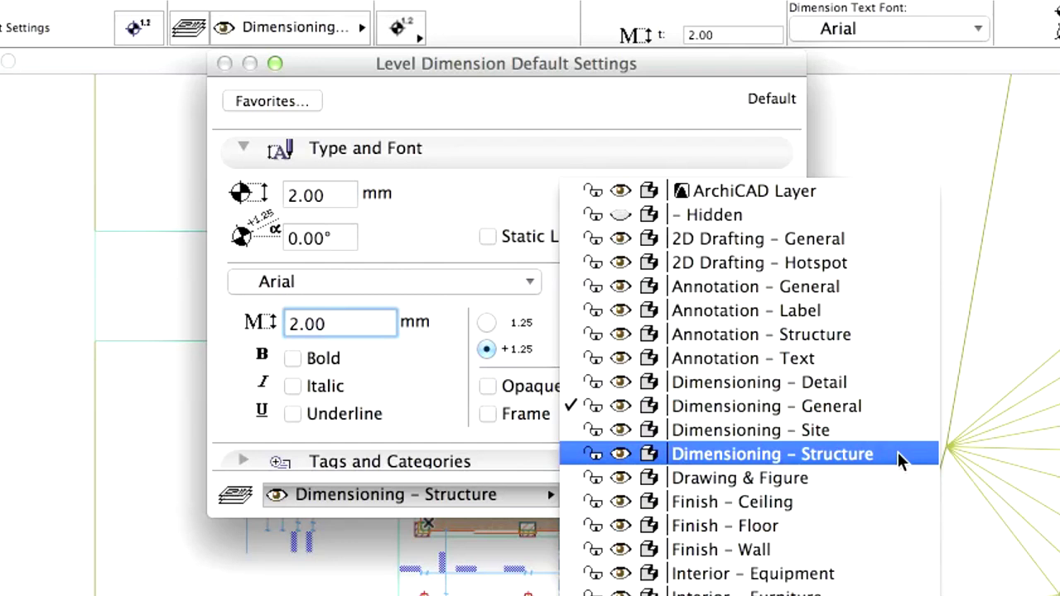
pyautogui.click(897, 453)
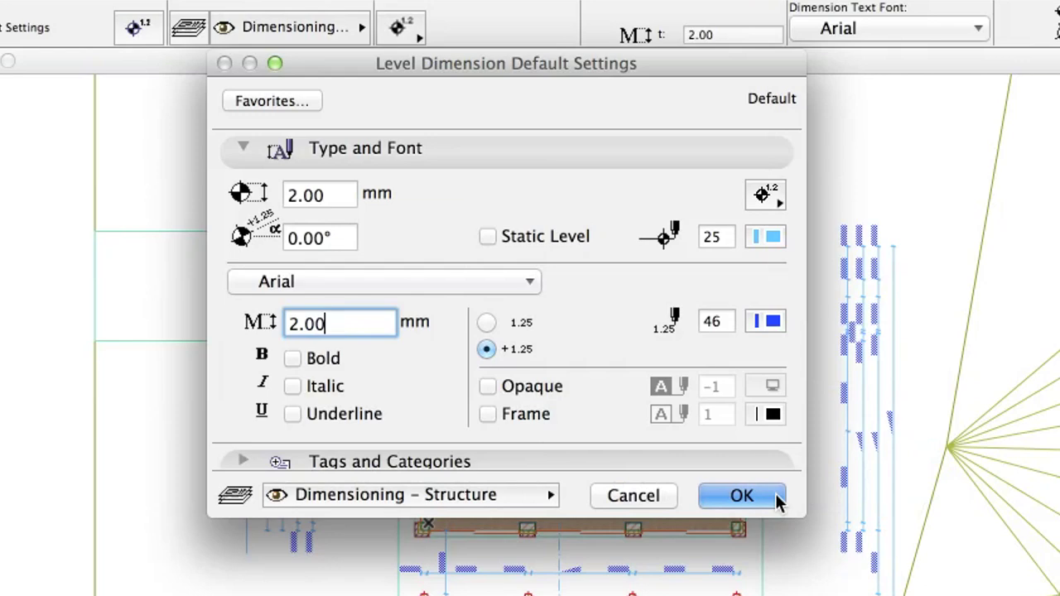
# Confirm the level dimension settings and turn on Gravity
pyautogui.click(741, 495)
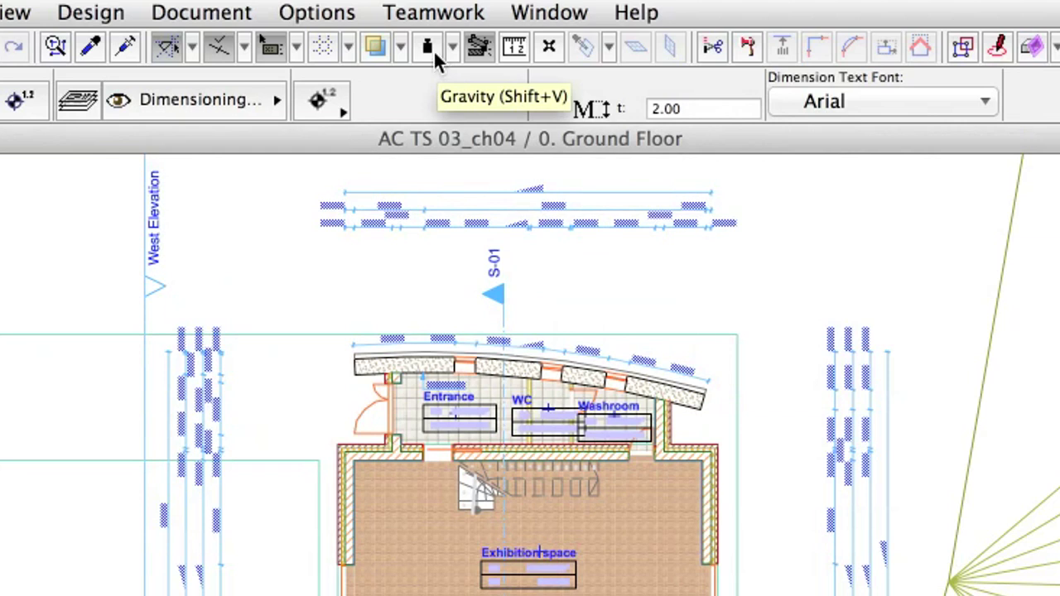
pyautogui.click(433, 50)
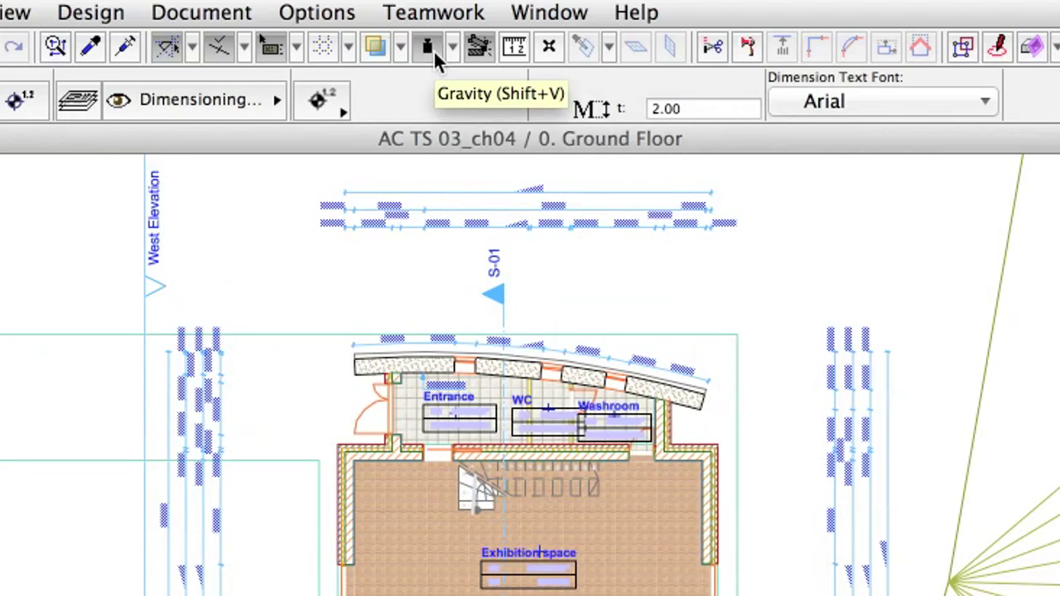
pyautogui.click(451, 48)
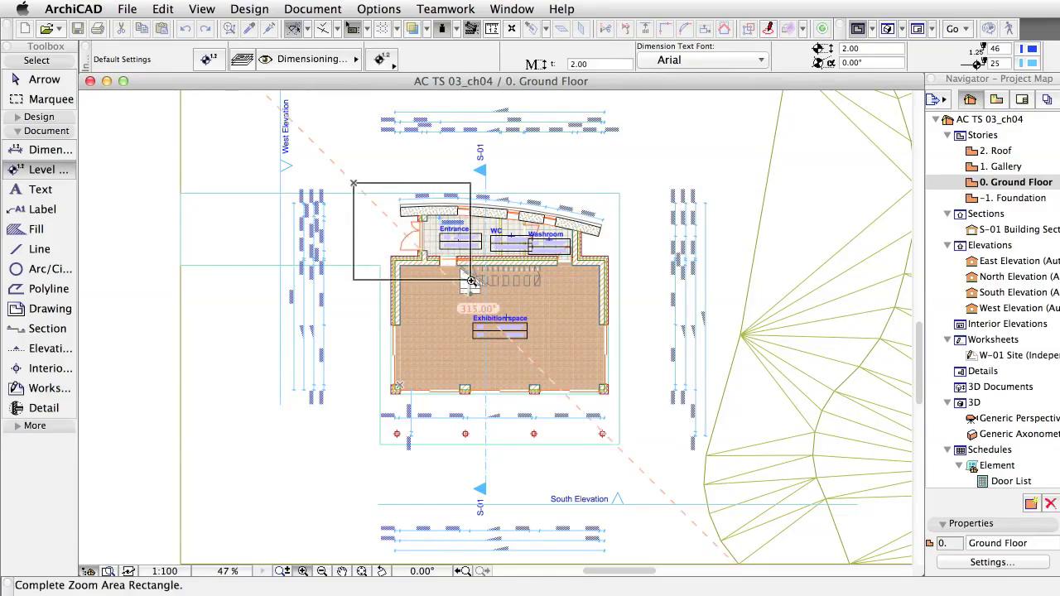
# Place level markers -0.050 by the entrance door and ±0.000 in the parquet room
pyautogui.click(494, 500)
pyautogui.click(314, 268)
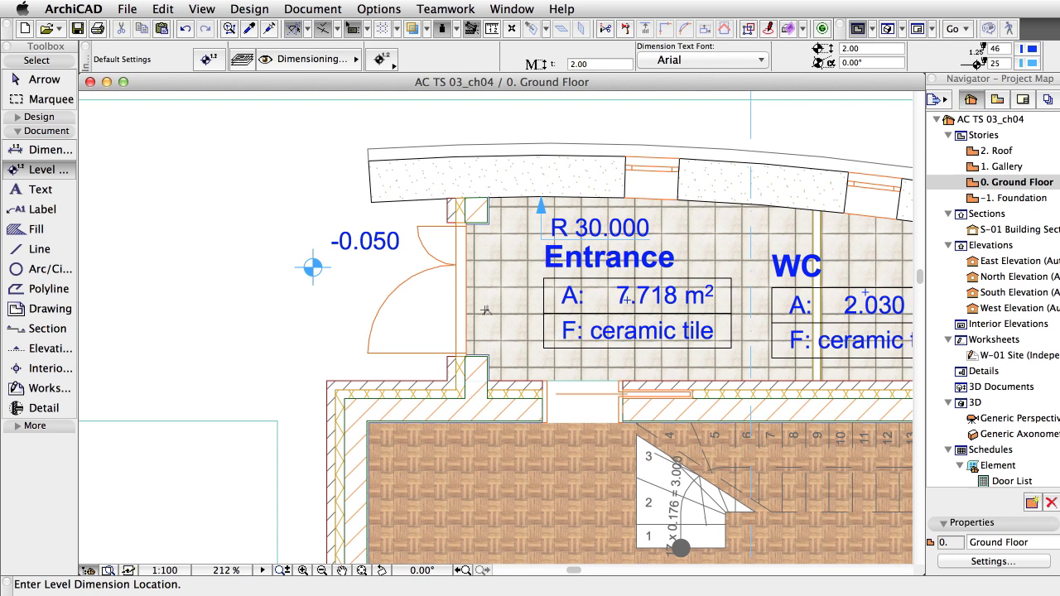
pyautogui.click(422, 510)
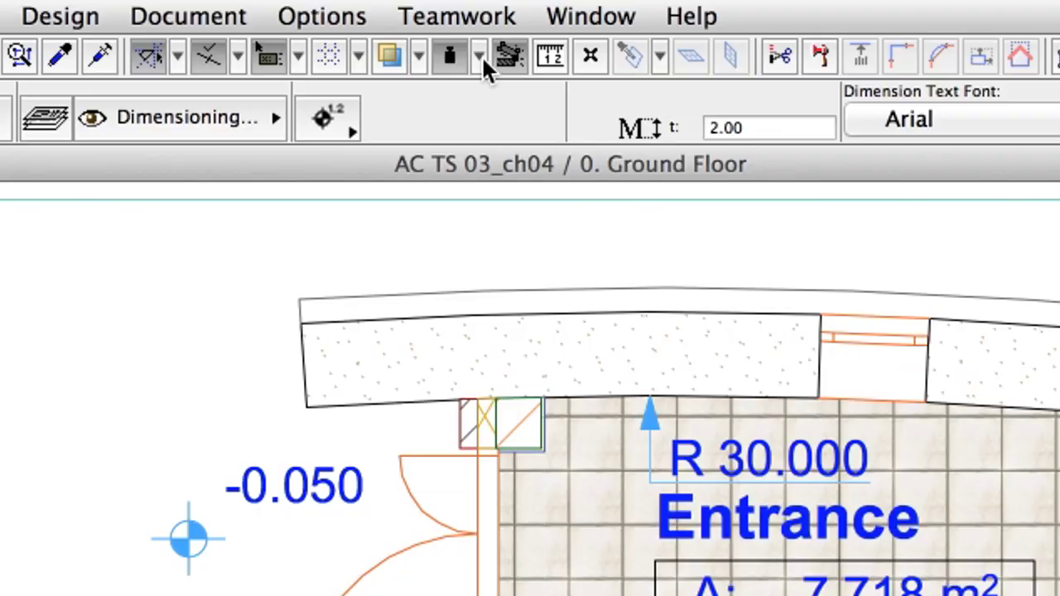
# Set gravity to the mesh and place level markers +0.250, +0.400, +0.626, +0.843 and +0.900 on the terrain
pyautogui.click(453, 28)
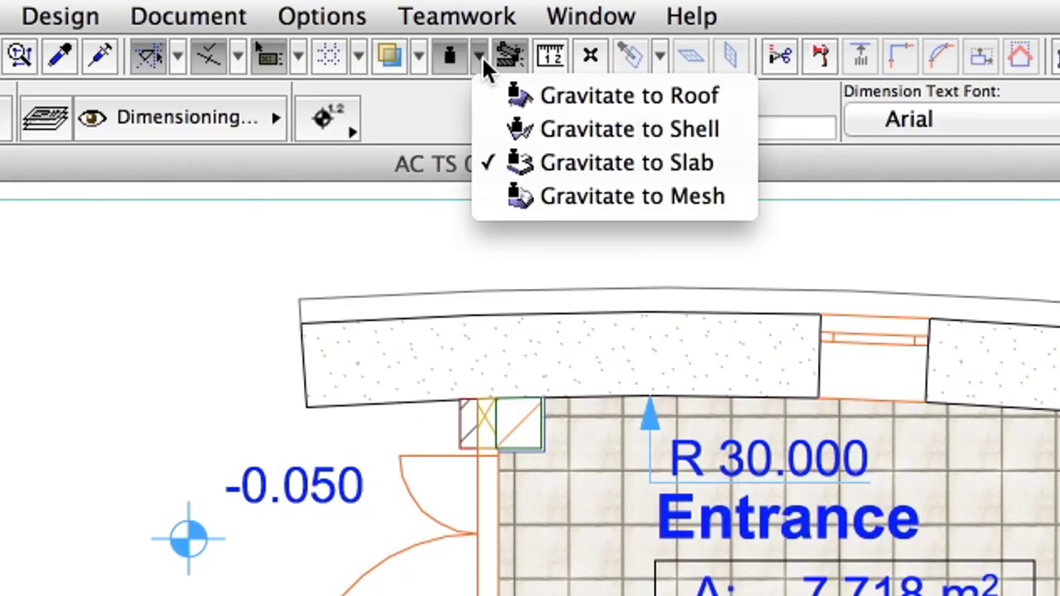
pyautogui.click(700, 199)
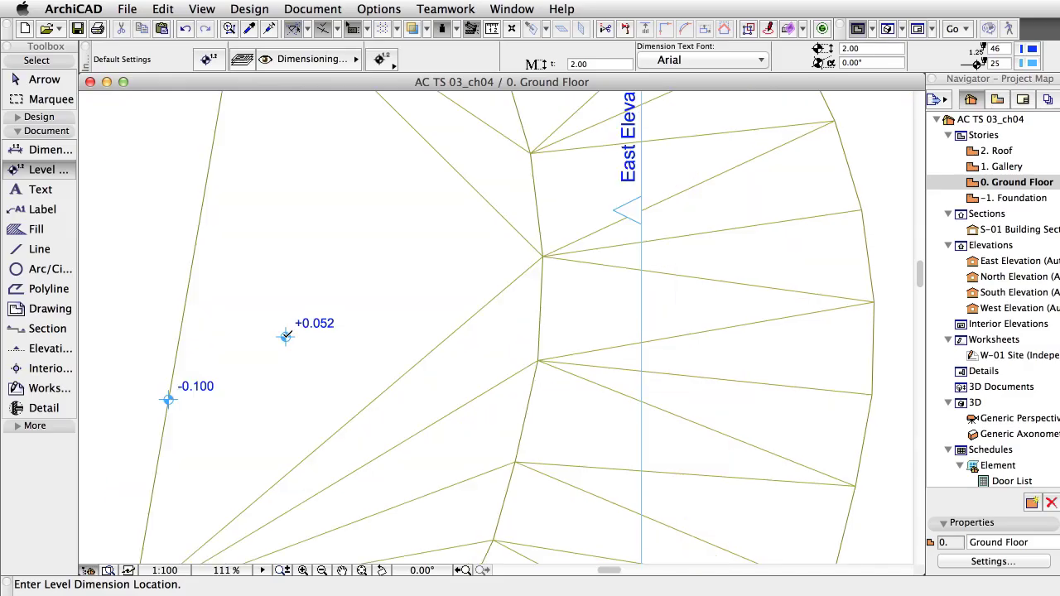
pyautogui.click(431, 290)
pyautogui.click(539, 320)
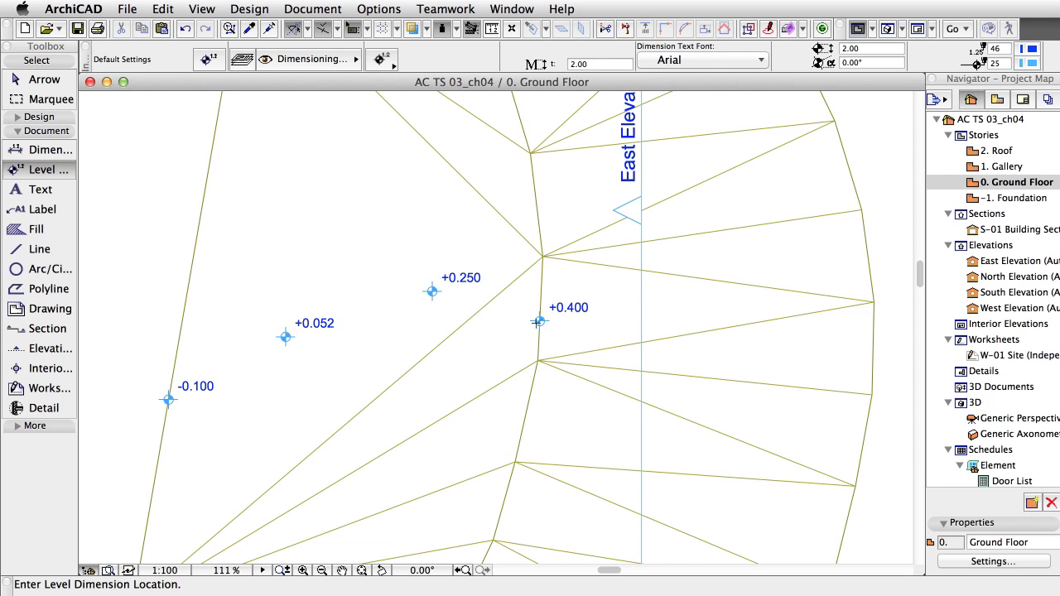
pyautogui.click(688, 333)
pyautogui.click(819, 197)
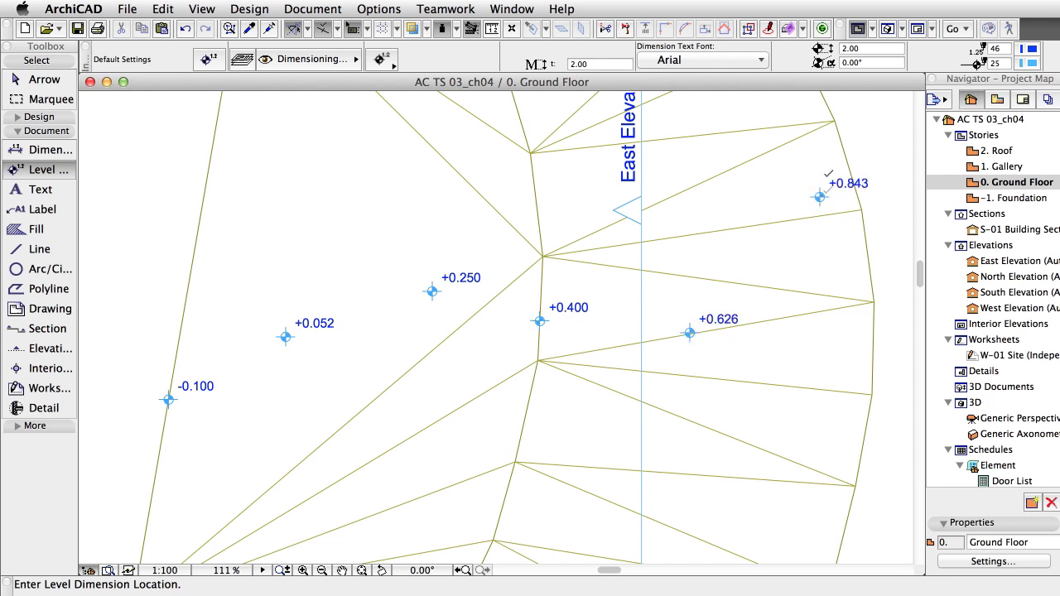
pyautogui.click(834, 120)
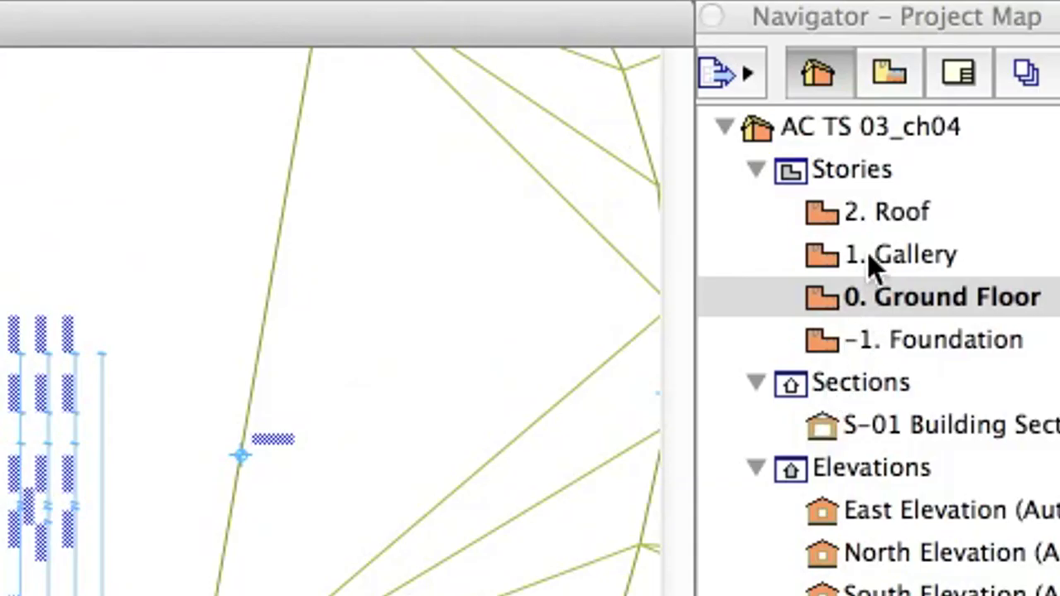
# Open the 1. Gallery story, set gravity to slab, and place a +3.000 level marker
pyautogui.click(998, 166)
pyautogui.doubleClick(995, 254)
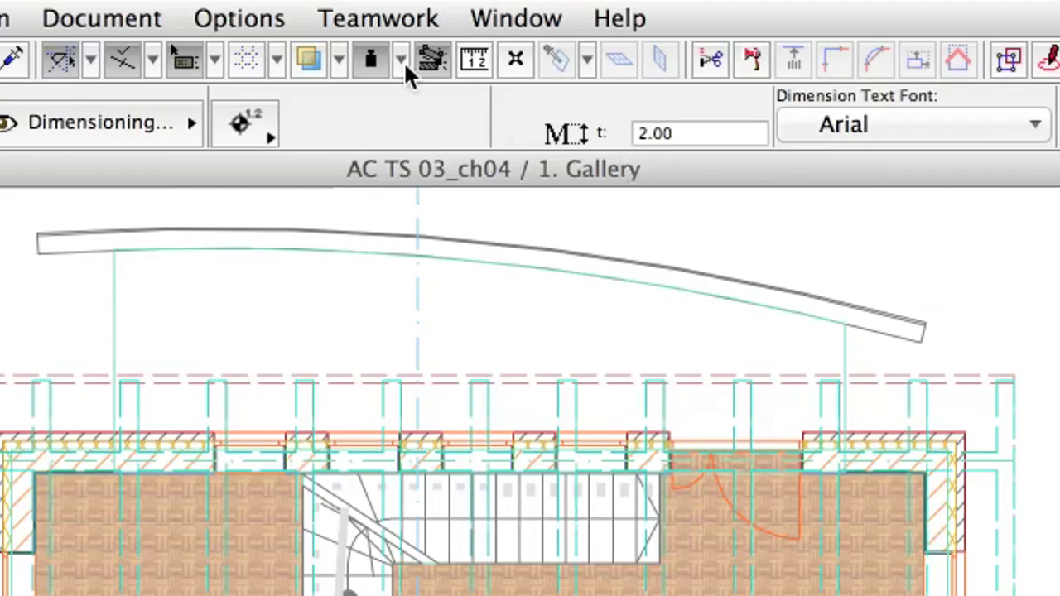
pyautogui.click(402, 60)
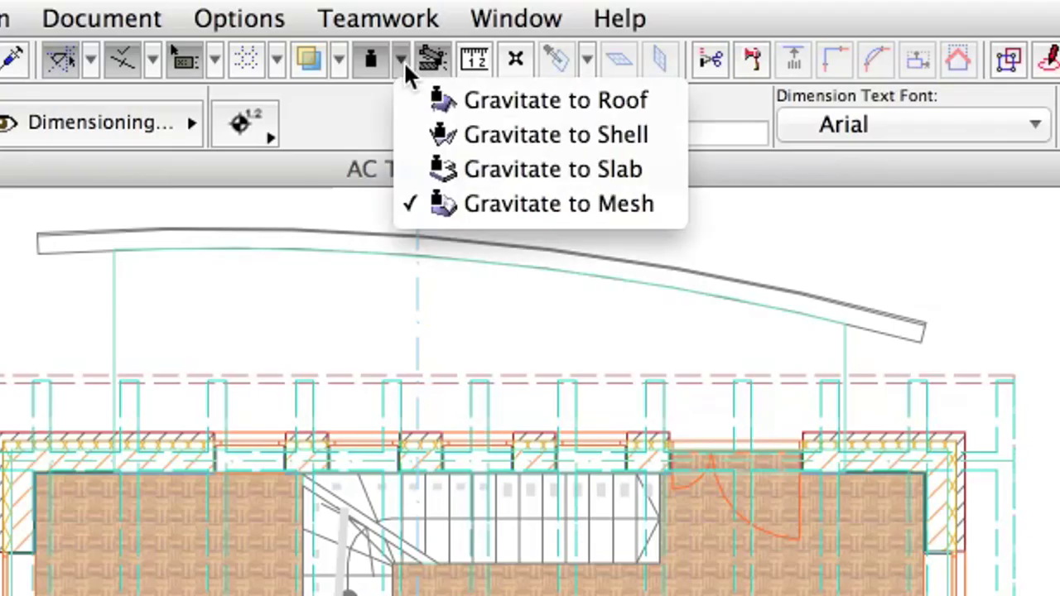
pyautogui.click(555, 173)
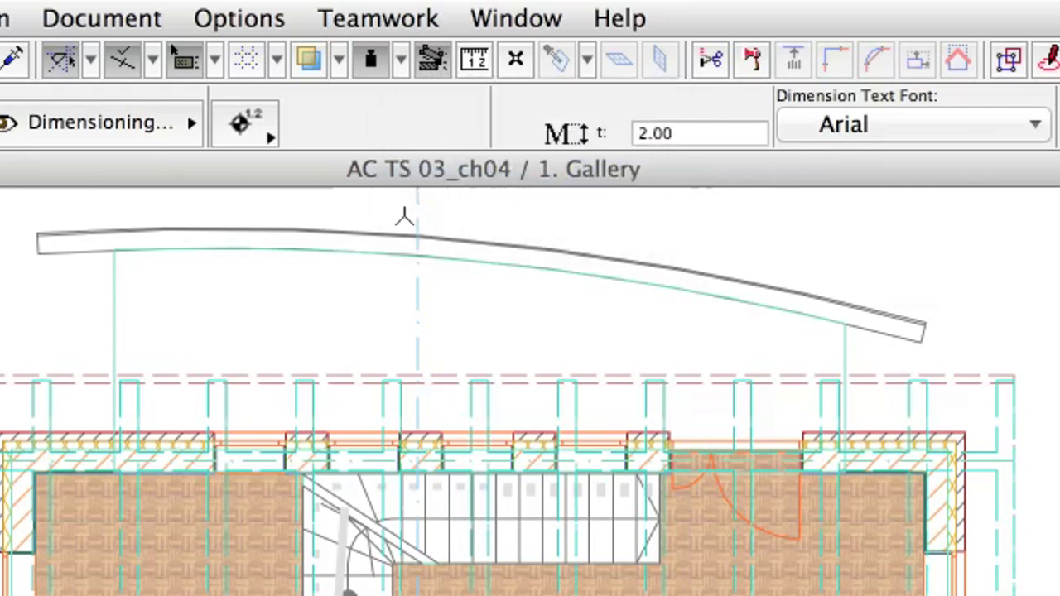
pyautogui.click(211, 325)
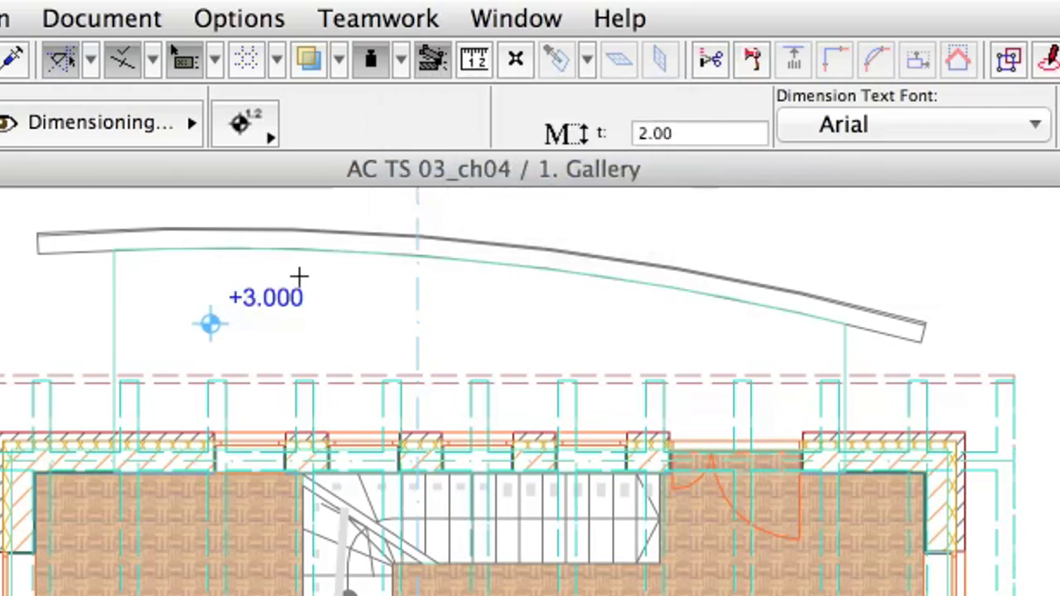
pyautogui.click(404, 58)
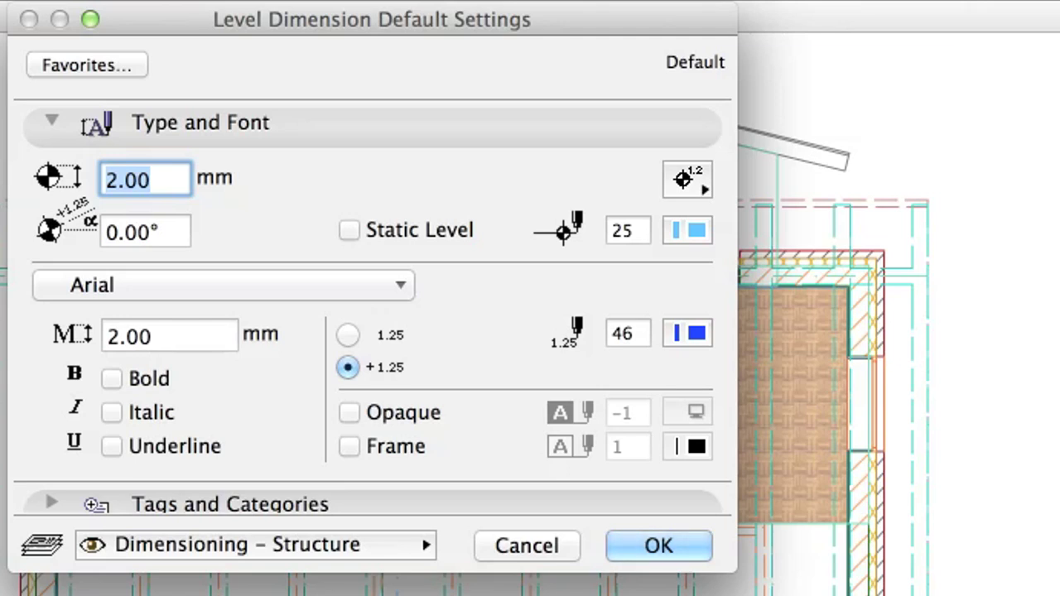
pyautogui.click(700, 191)
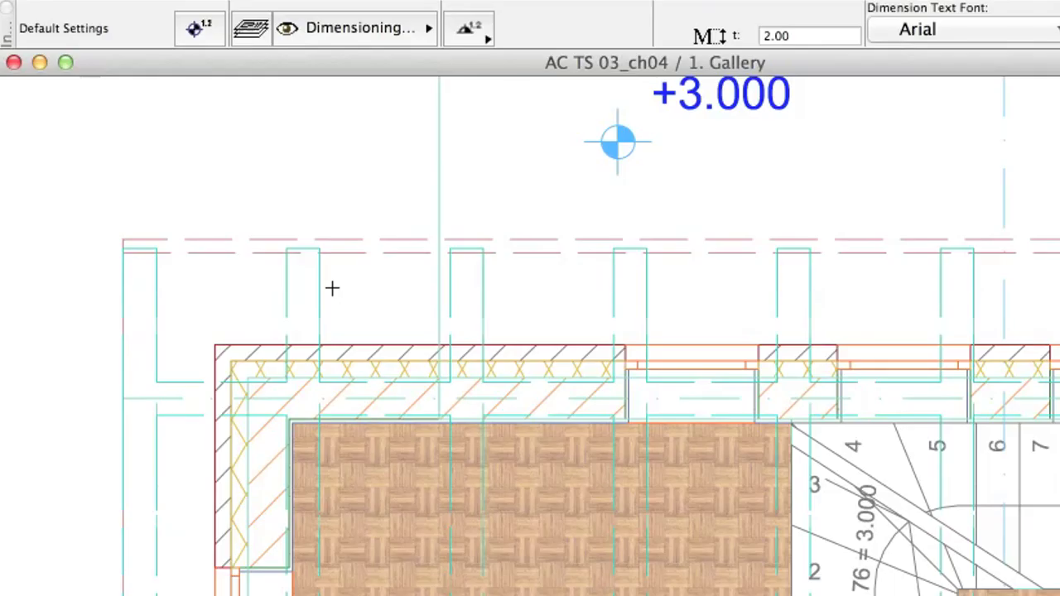
# Place level markers +6.559 and +3.310 on the roof edges, using a 180 marker angle
pyautogui.click(356, 247)
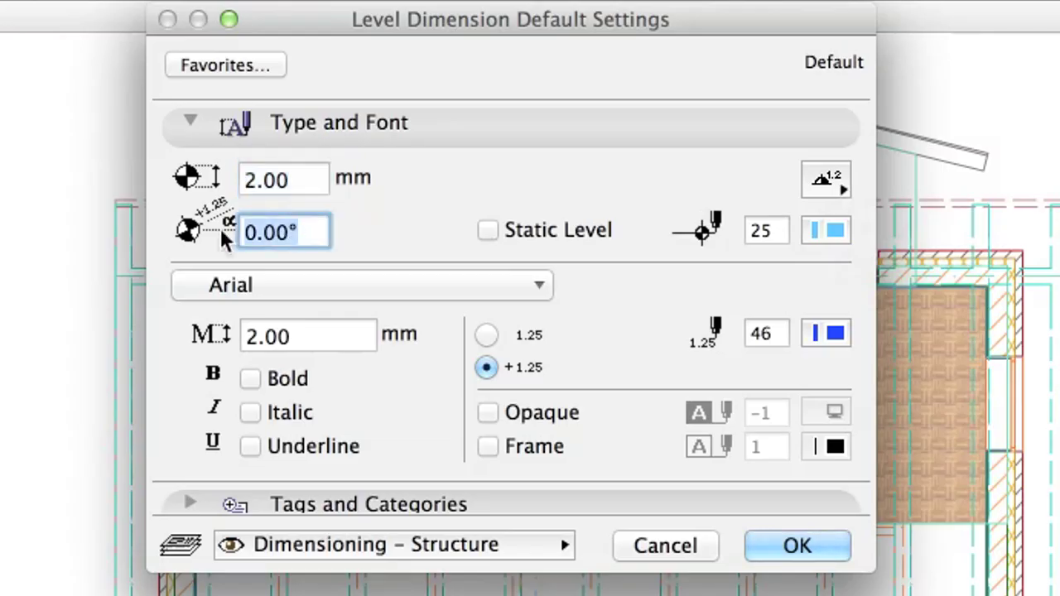
pyautogui.write('180')
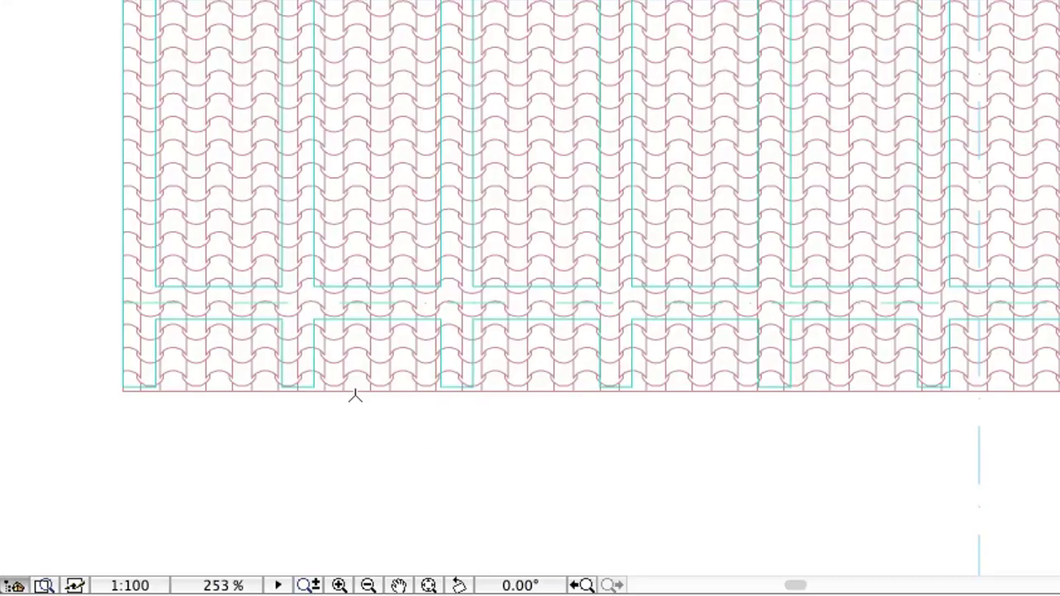
pyautogui.click(355, 396)
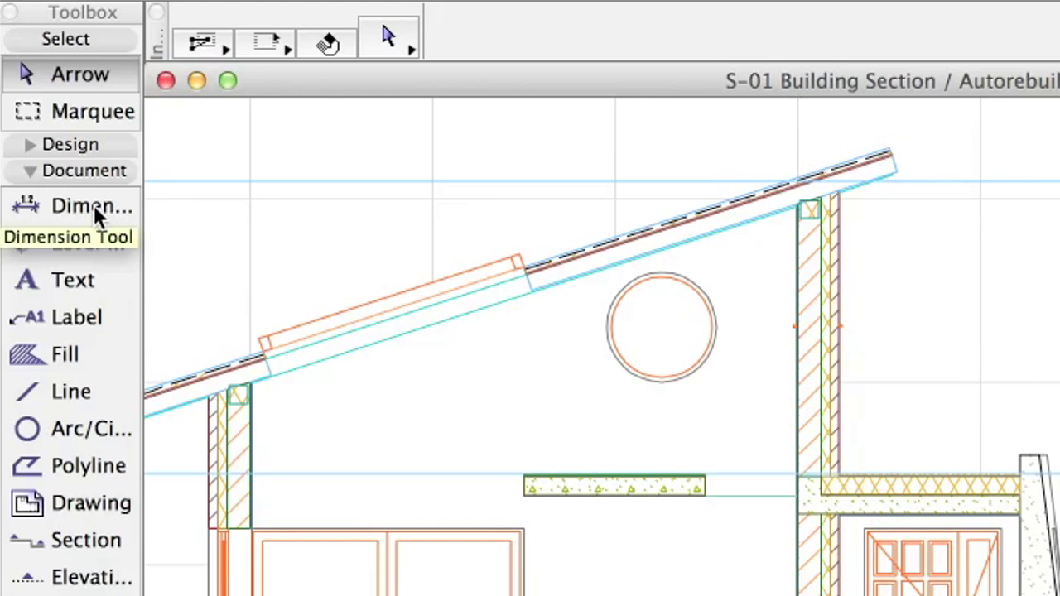
# Select the Dimension tool and set it to the Elevation construction method
pyautogui.click(94, 204)
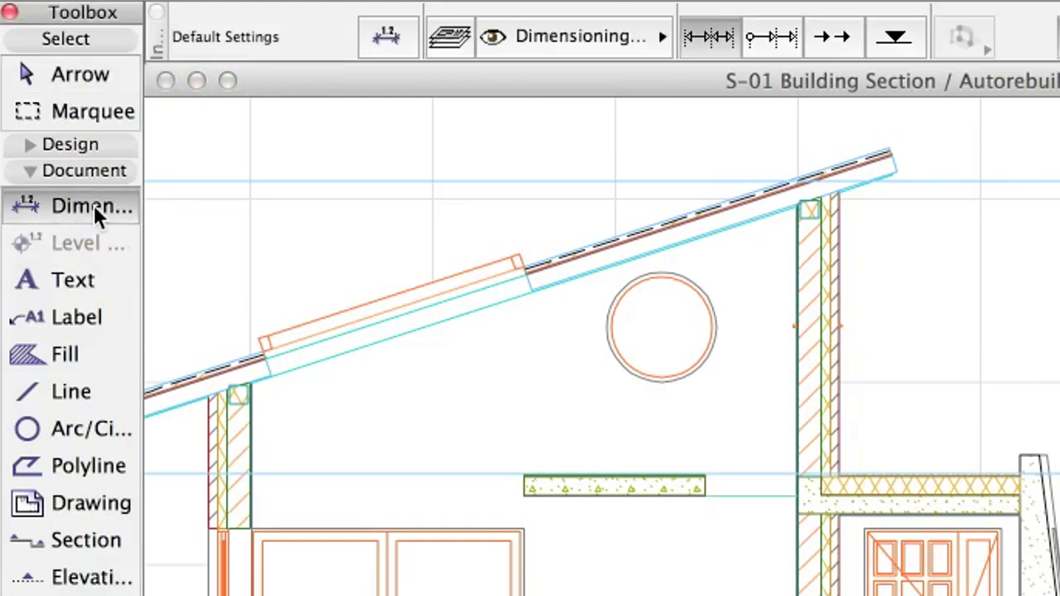
pyautogui.click(918, 39)
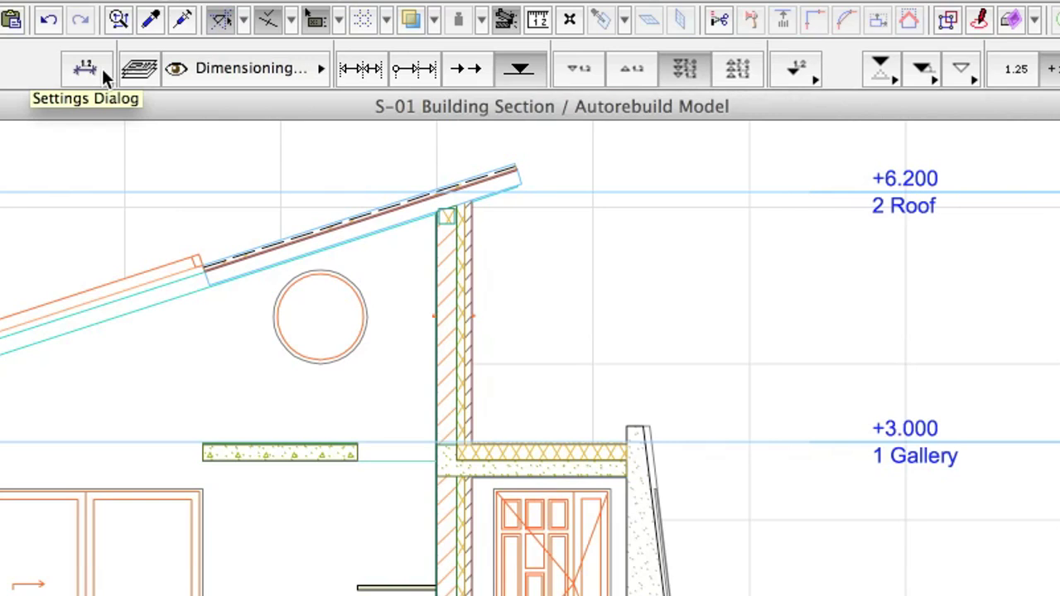
# Give elevation dimension defaults a filled triangle marker and a 1.00 mm marker size
pyautogui.click(101, 67)
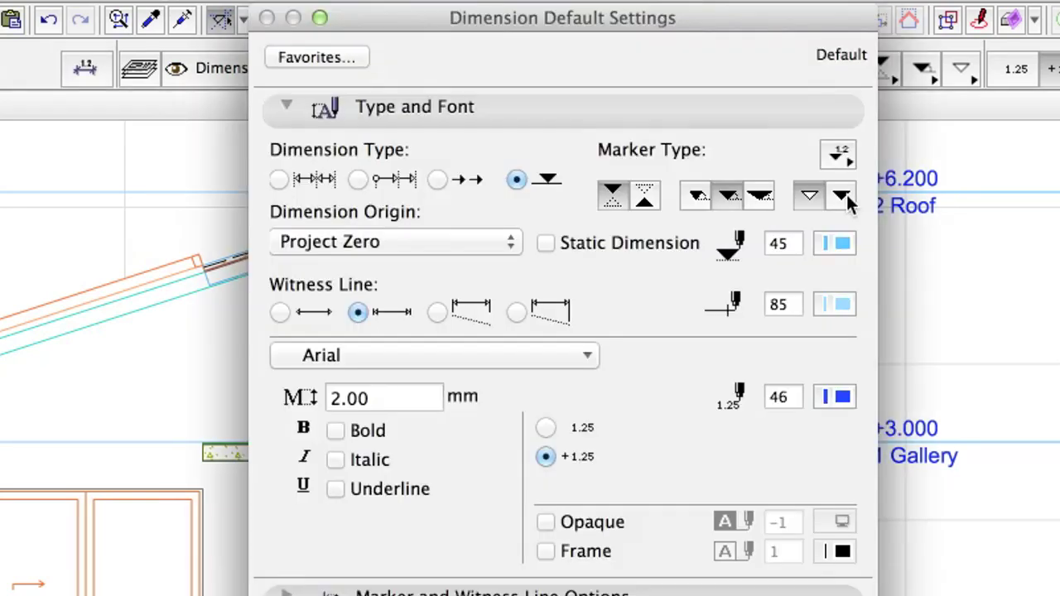
pyautogui.click(846, 195)
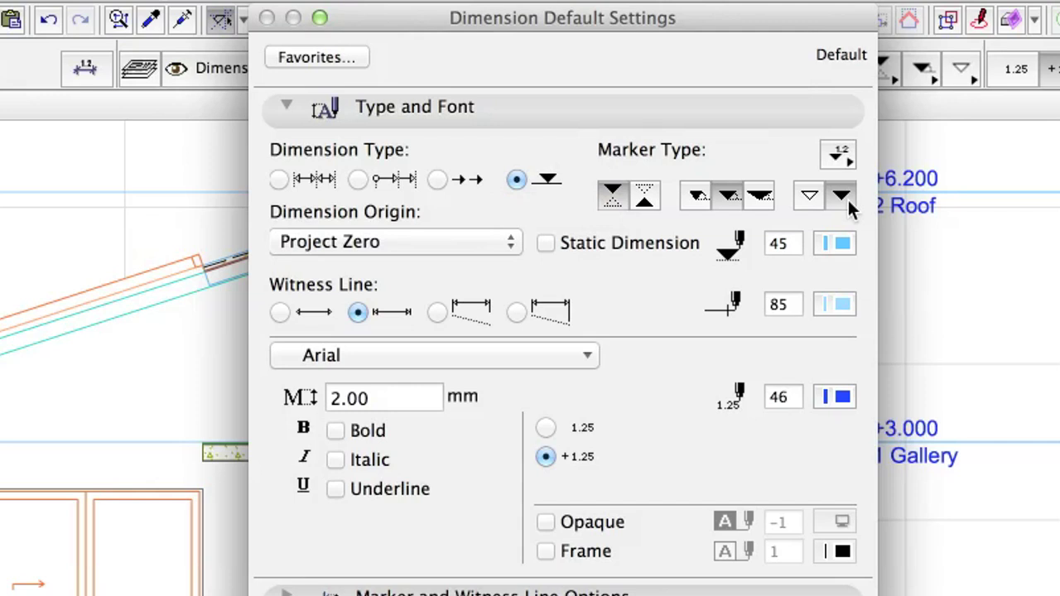
pyautogui.doubleClick(402, 398)
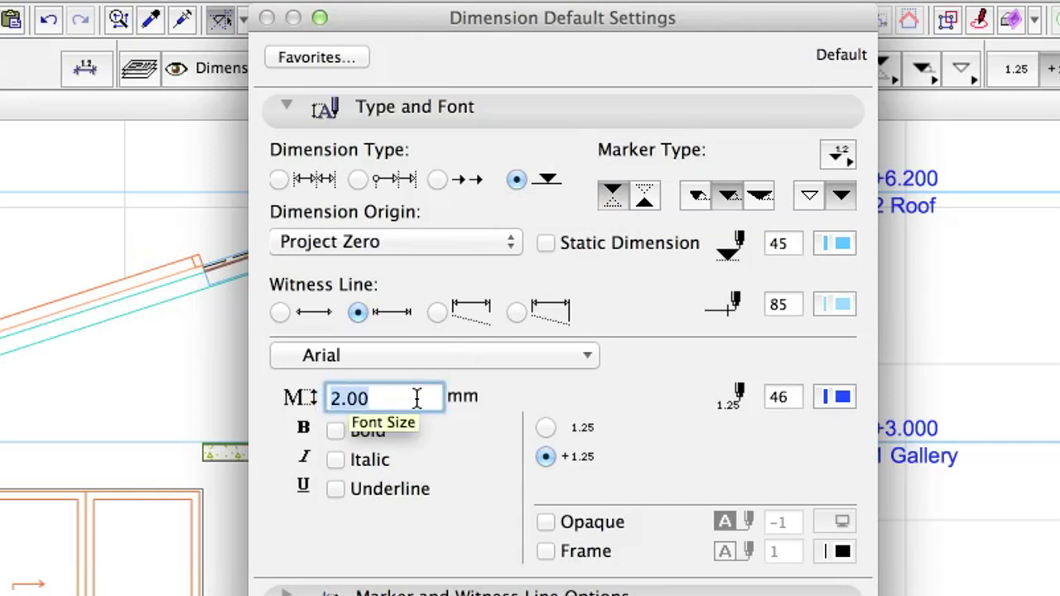
pyautogui.click(429, 105)
pyautogui.click(440, 134)
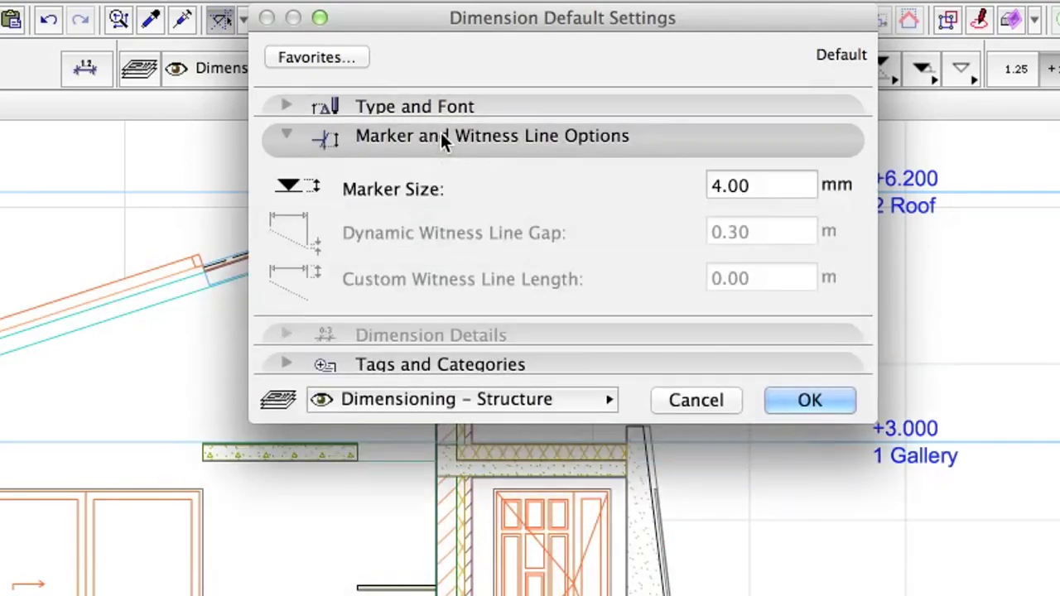
pyautogui.doubleClick(714, 187)
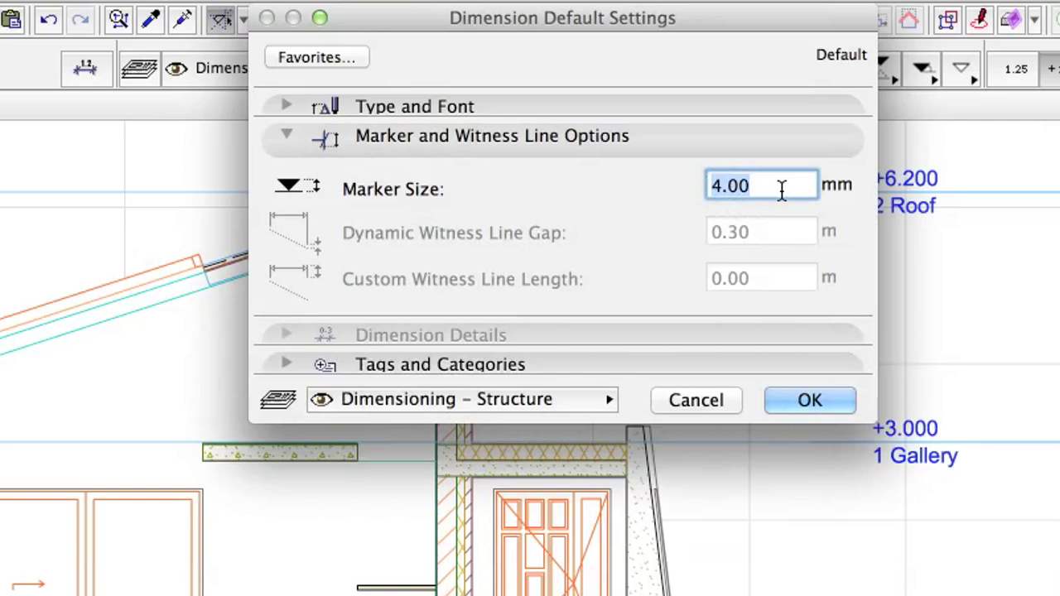
pyautogui.write('1.00')
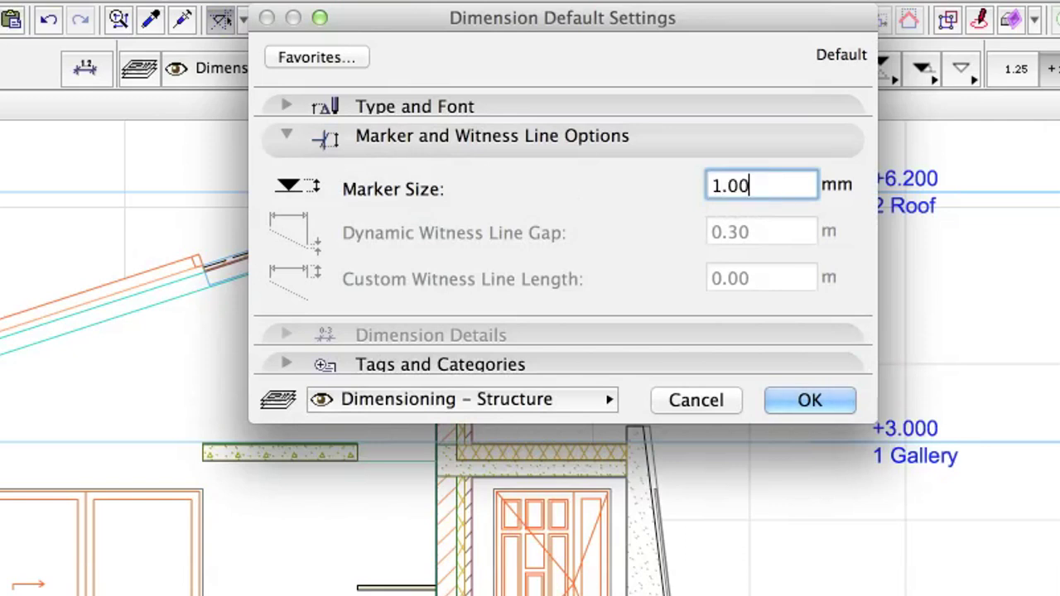
# Dimension elevations at the roof, gallery wall, slab, pavement and foundation corners, zooming on +3.200 and +2.560
pyautogui.click(839, 403)
pyautogui.click(514, 156)
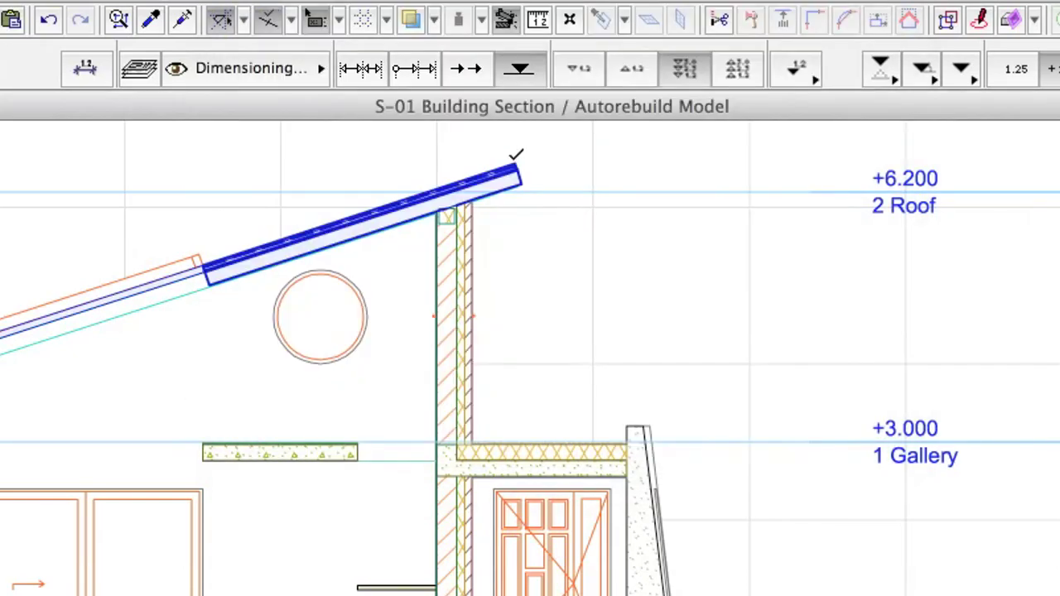
pyautogui.click(514, 159)
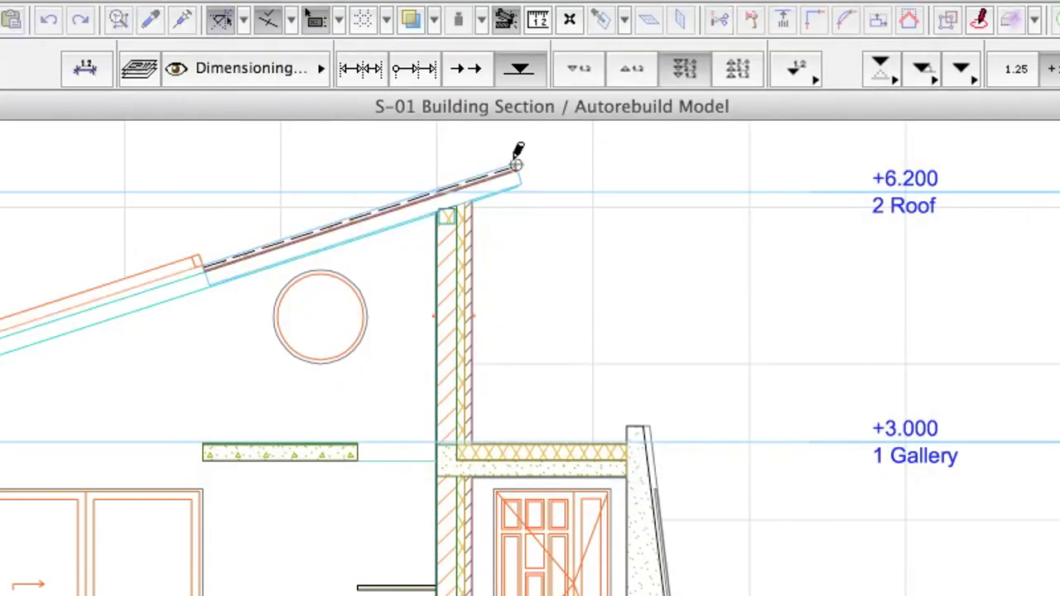
pyautogui.click(629, 425)
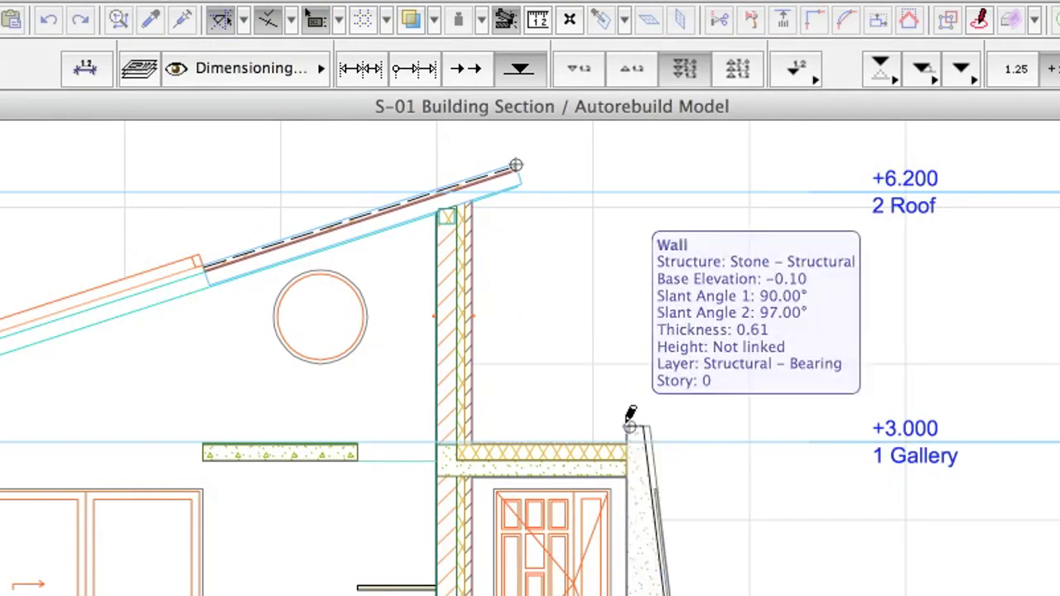
pyautogui.click(438, 474)
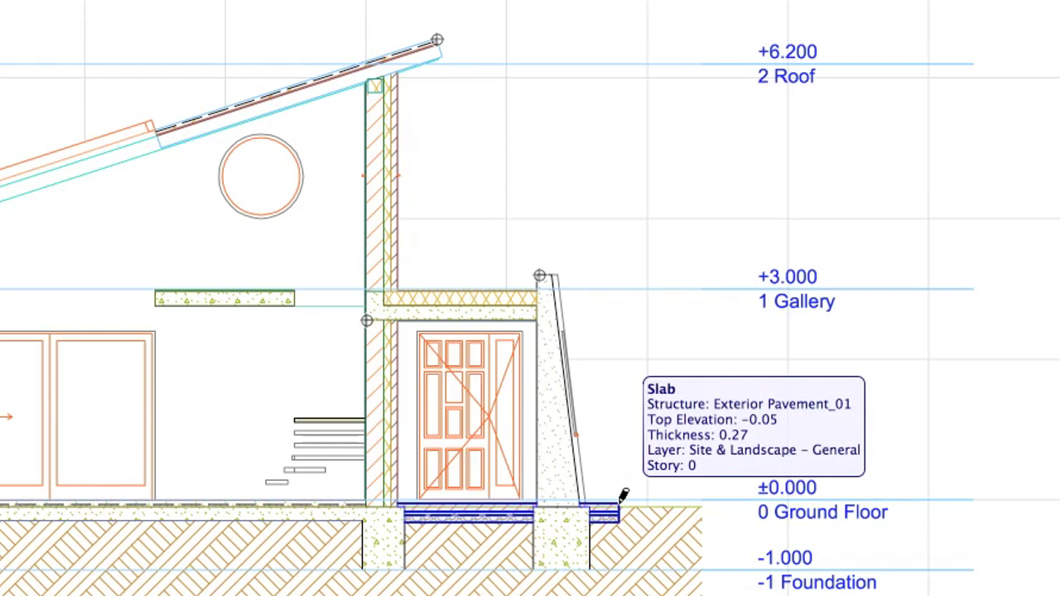
pyautogui.click(621, 501)
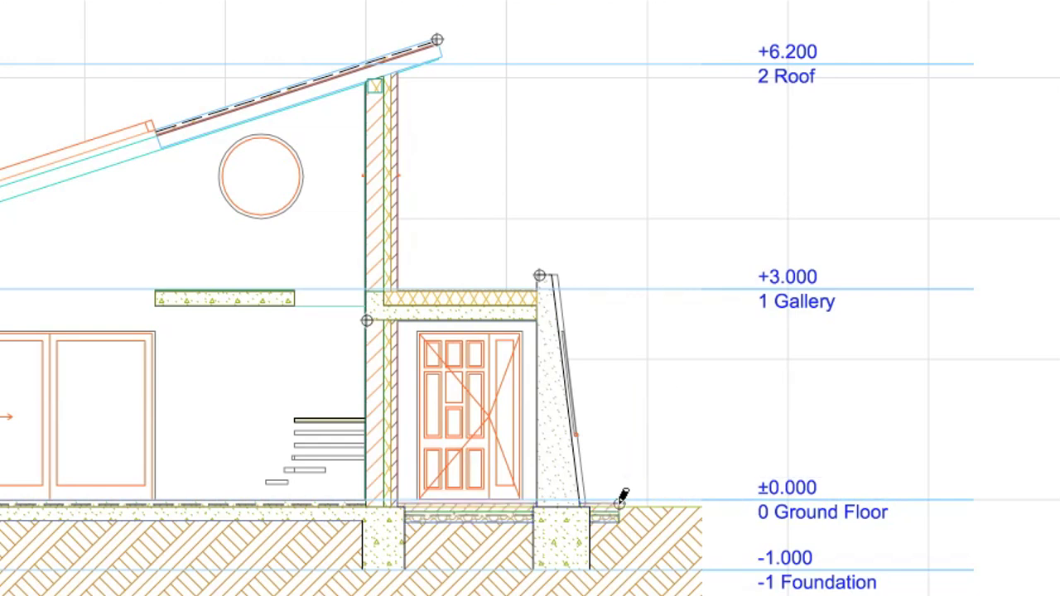
pyautogui.click(592, 570)
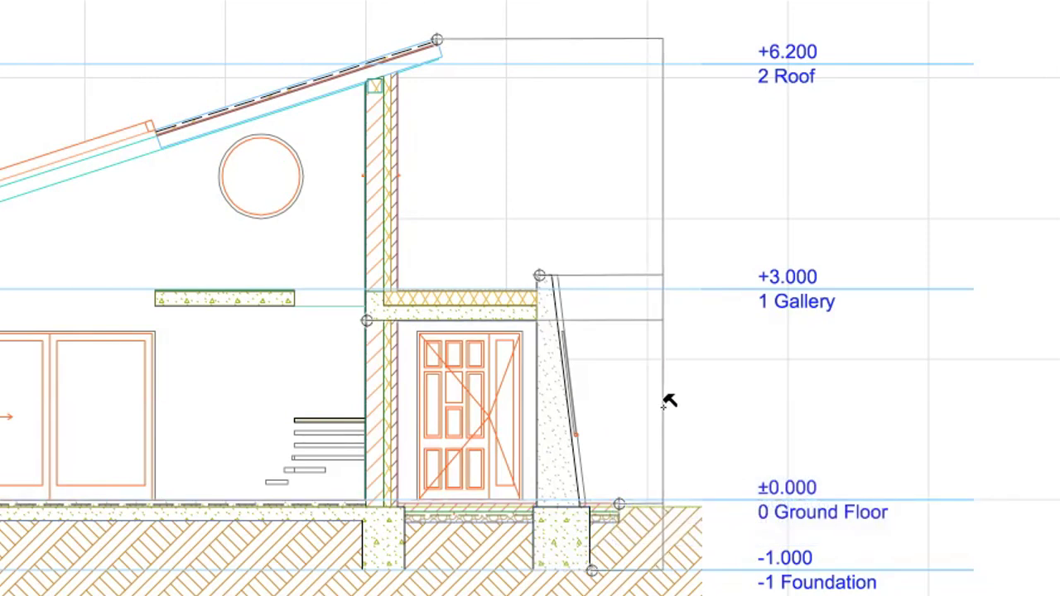
pyautogui.click(654, 402)
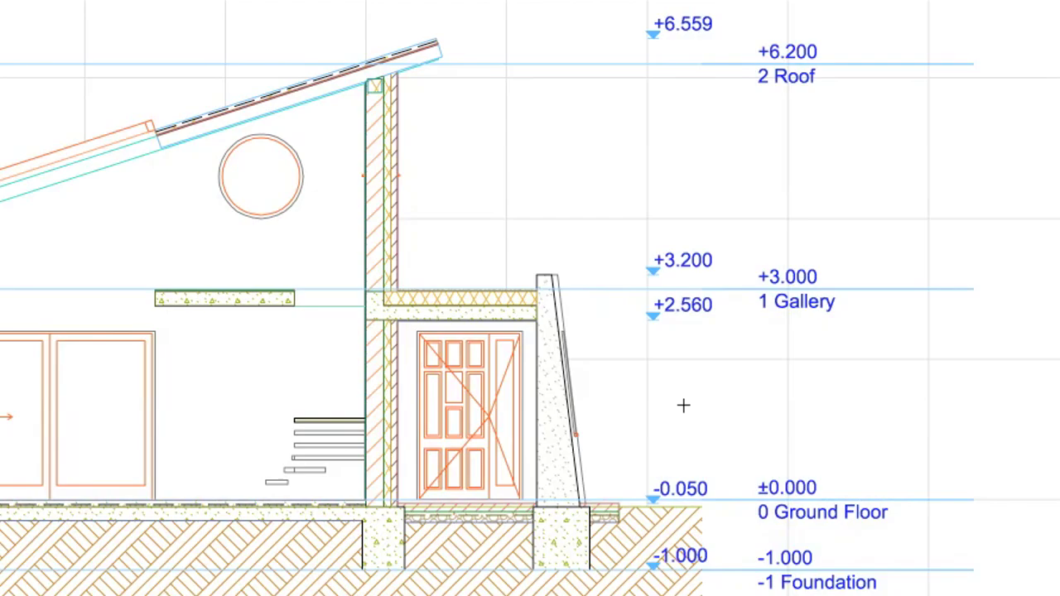
pyautogui.moveTo(468, 215); pyautogui.dragTo(735, 348)
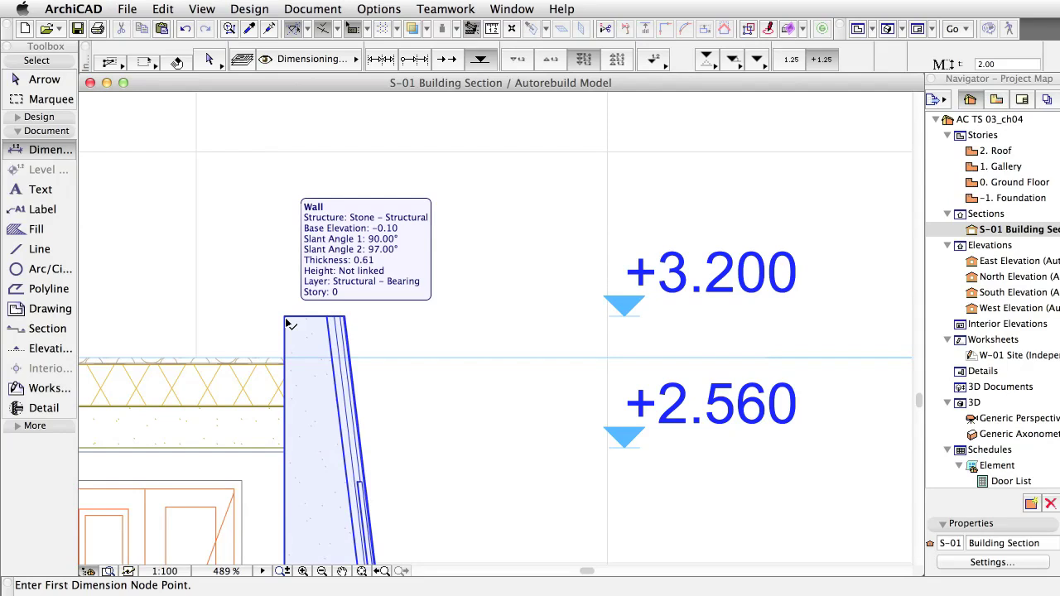
# Stretch the sloped stone wall's height to 4 so its top marker reads +3.900
pyautogui.keyDown('shift'); pyautogui.click(288, 322); pyautogui.keyUp('shift')
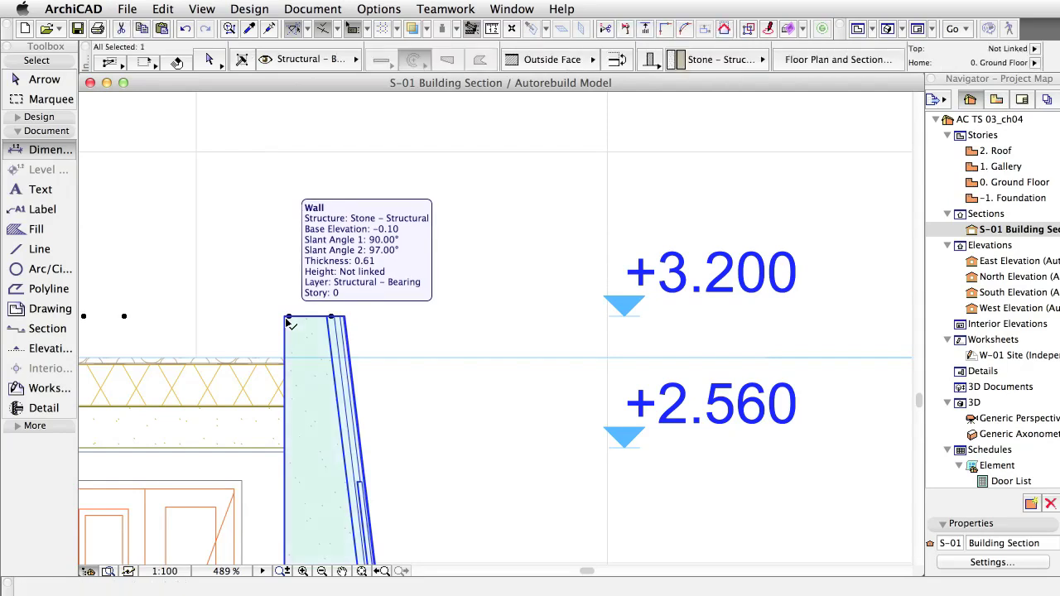
pyautogui.click(288, 318)
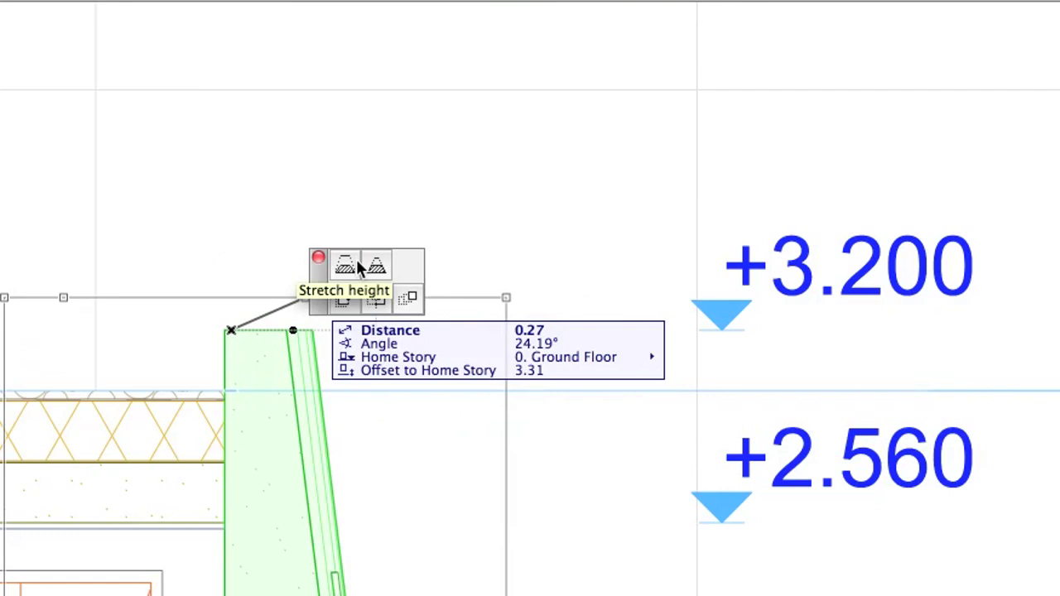
pyautogui.click(358, 266)
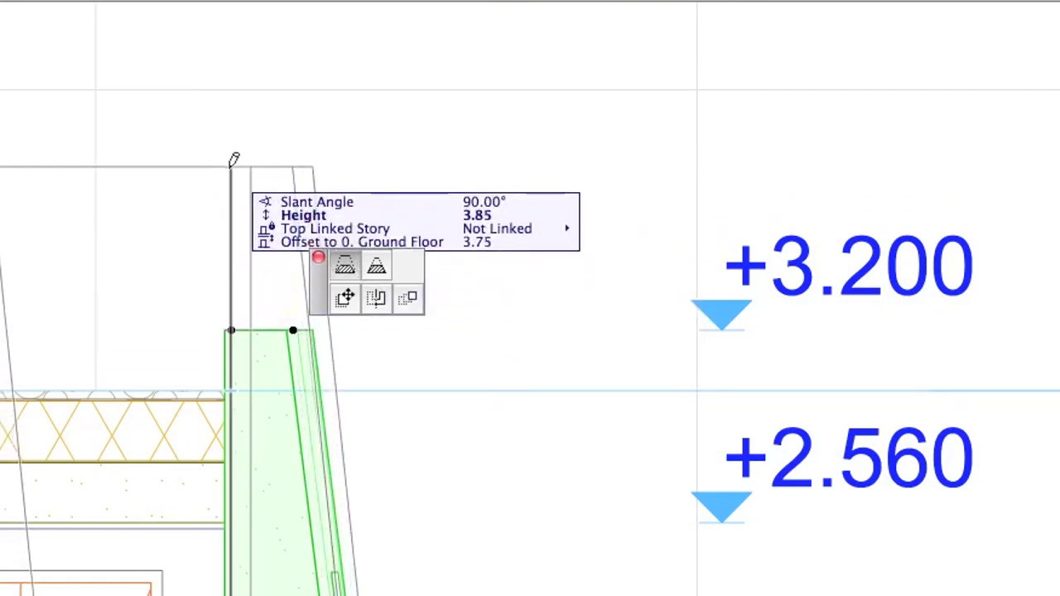
pyautogui.write('4')
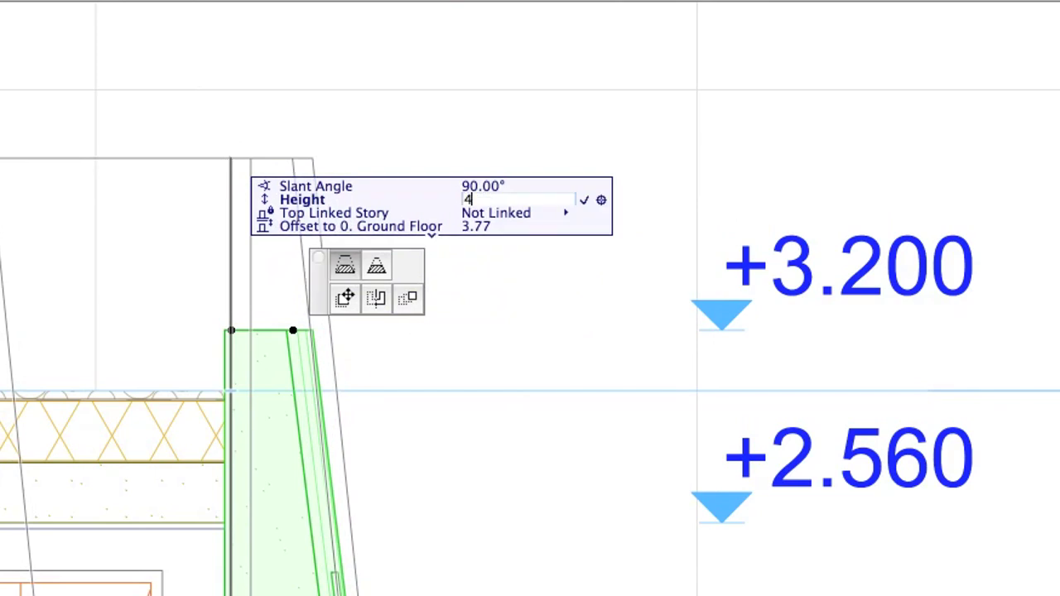
pyautogui.press('Return')
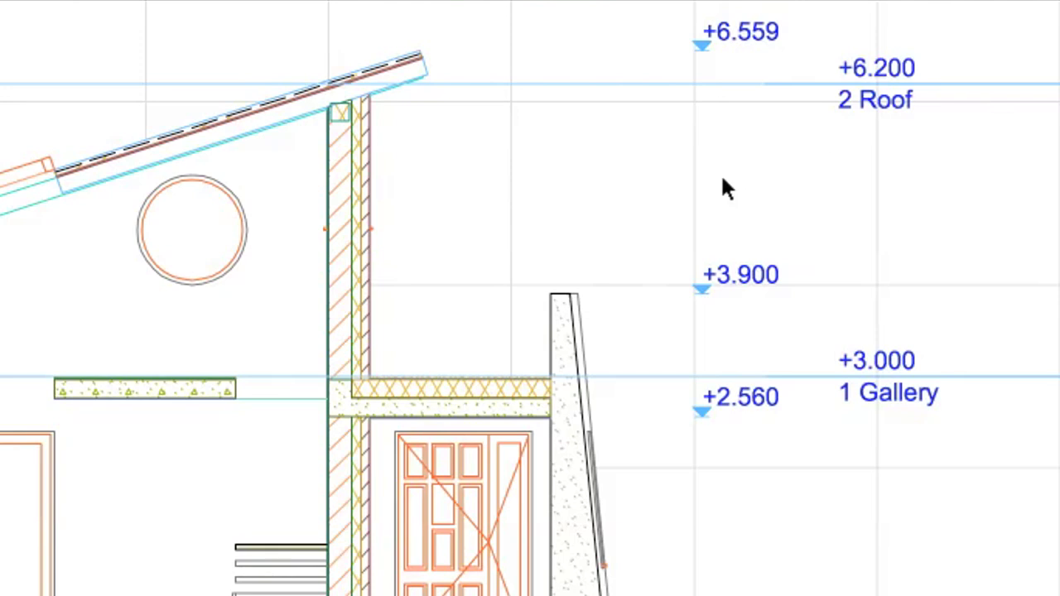
# Insert new points at the roof junction, wall top (+5.790) and gallery slab (+2.960) into the level chain
pyautogui.click(840, 217)
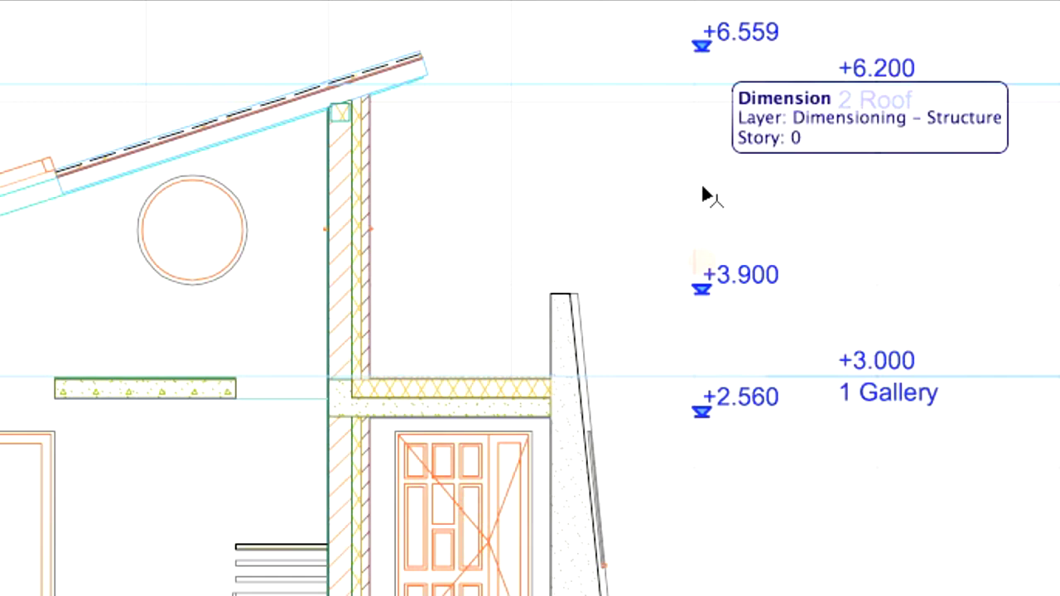
pyautogui.click(702, 191)
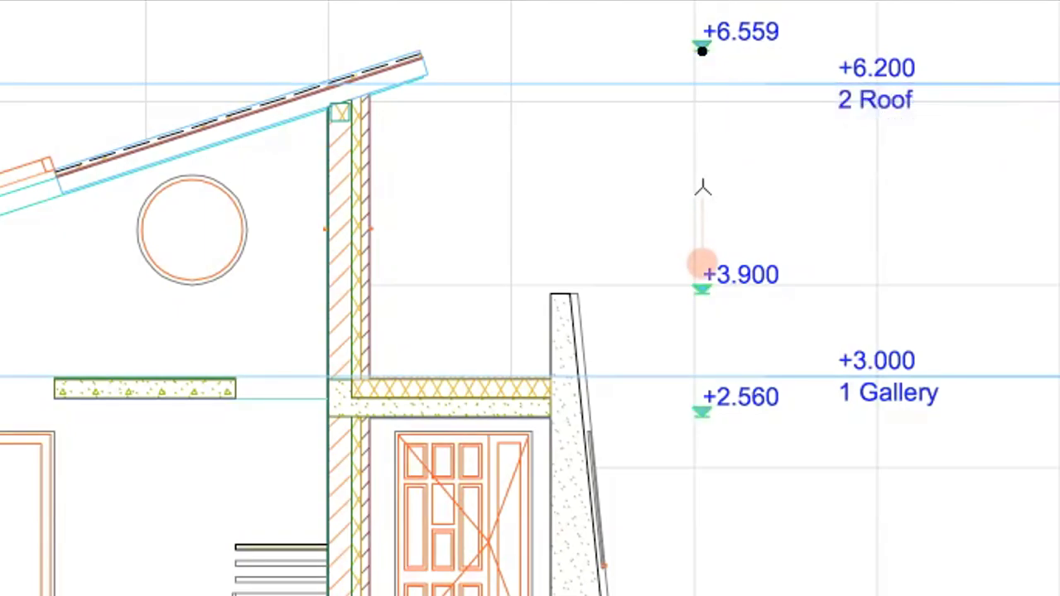
pyautogui.click(701, 187)
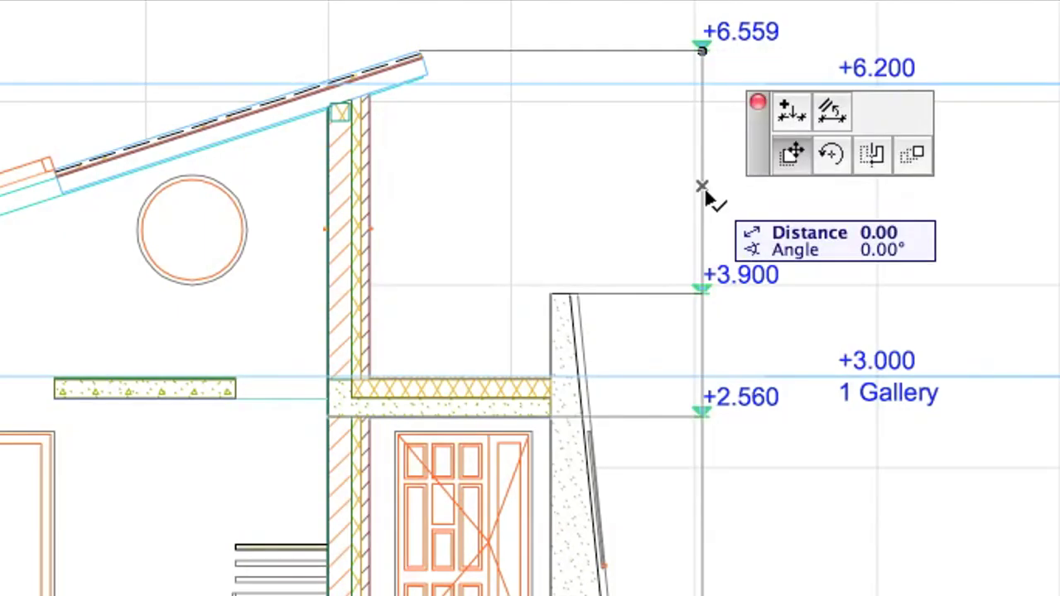
pyautogui.click(803, 121)
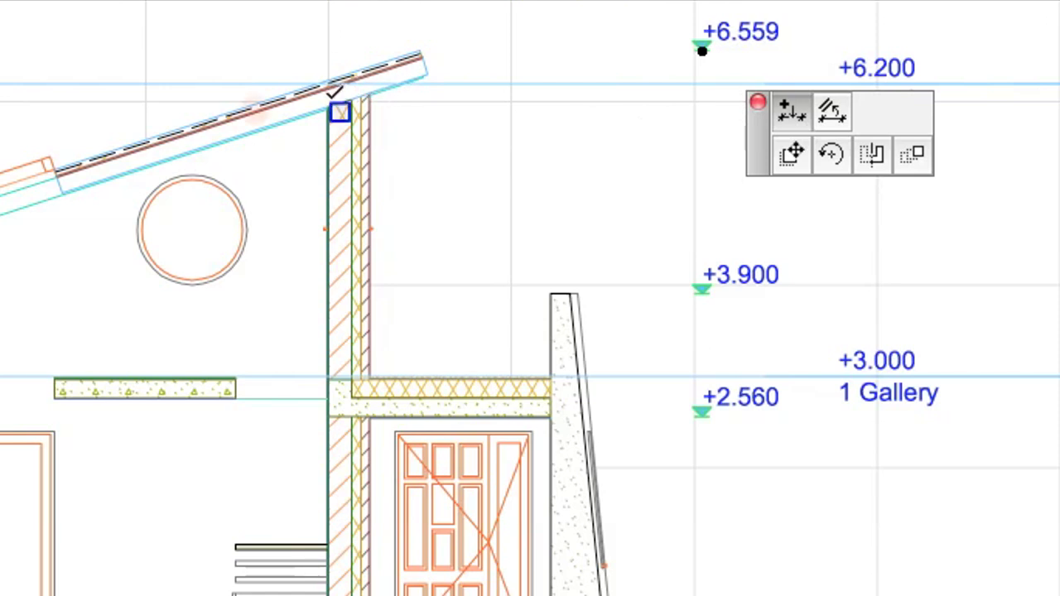
pyautogui.click(338, 98)
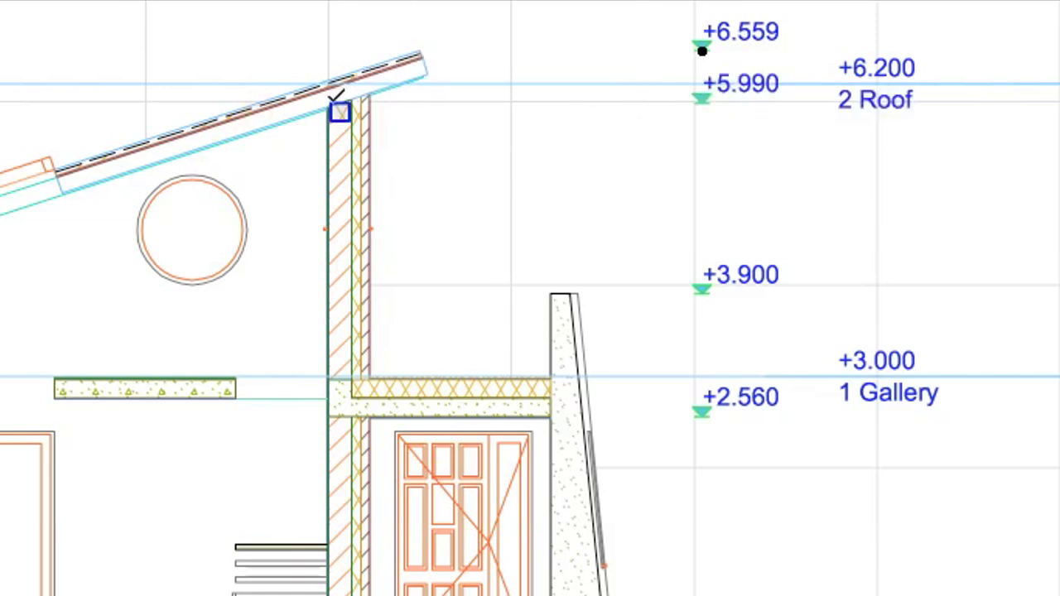
pyautogui.click(339, 111)
pyautogui.click(352, 116)
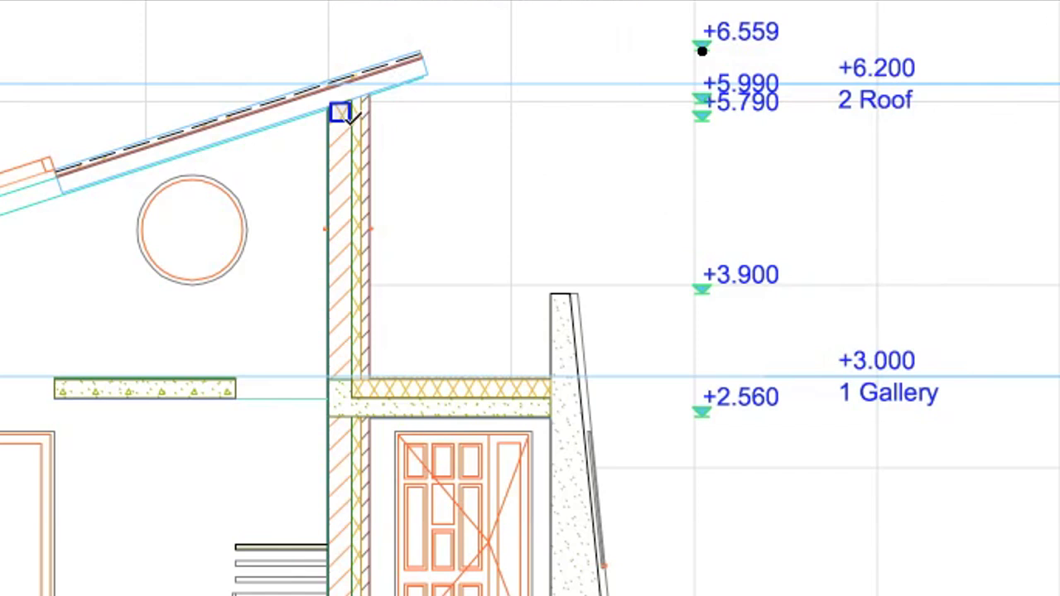
pyautogui.click(701, 103)
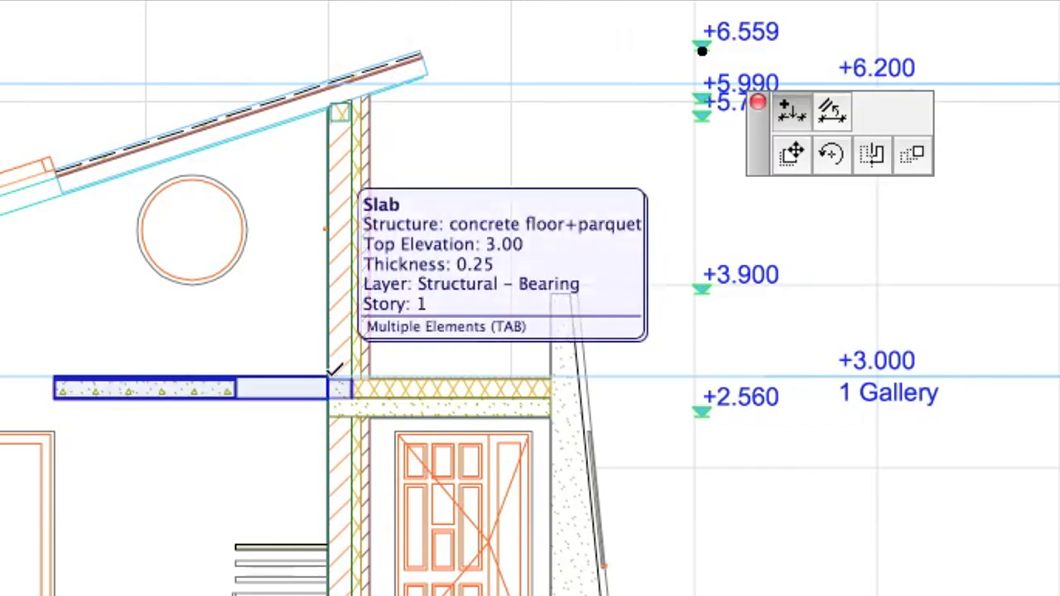
pyautogui.click(354, 390)
pyautogui.click(354, 389)
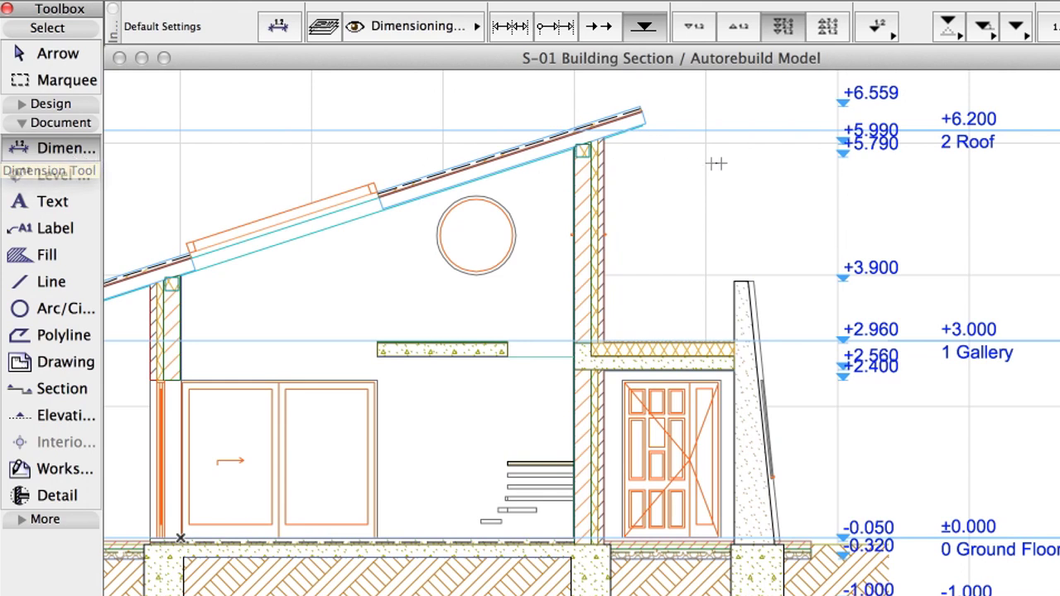
# Flip the +5.790, +2.400 and -0.320 level markers upward with their values beneath
pyautogui.click(850, 165)
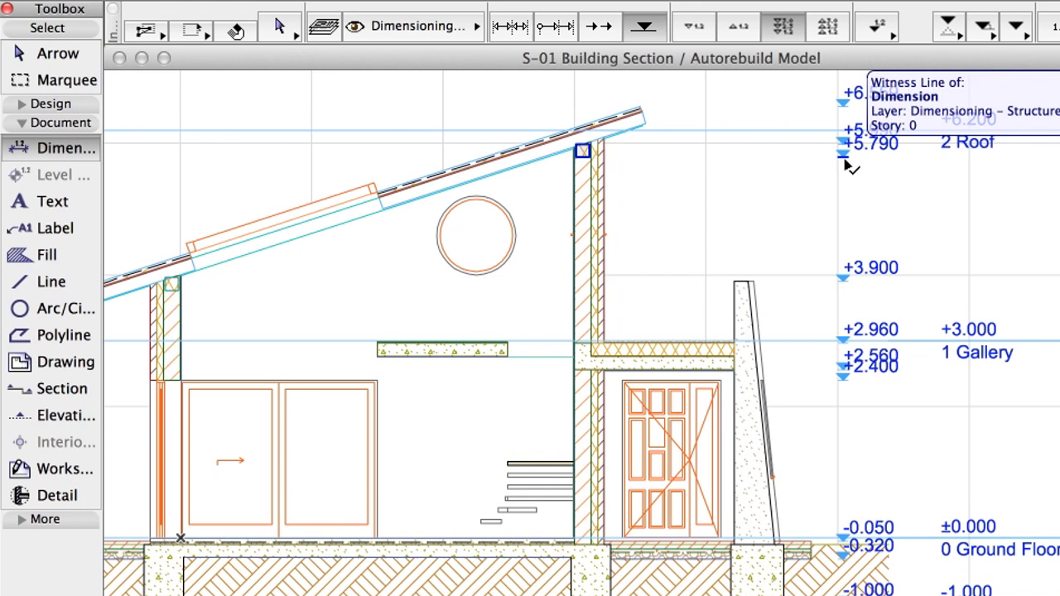
pyautogui.click(846, 156)
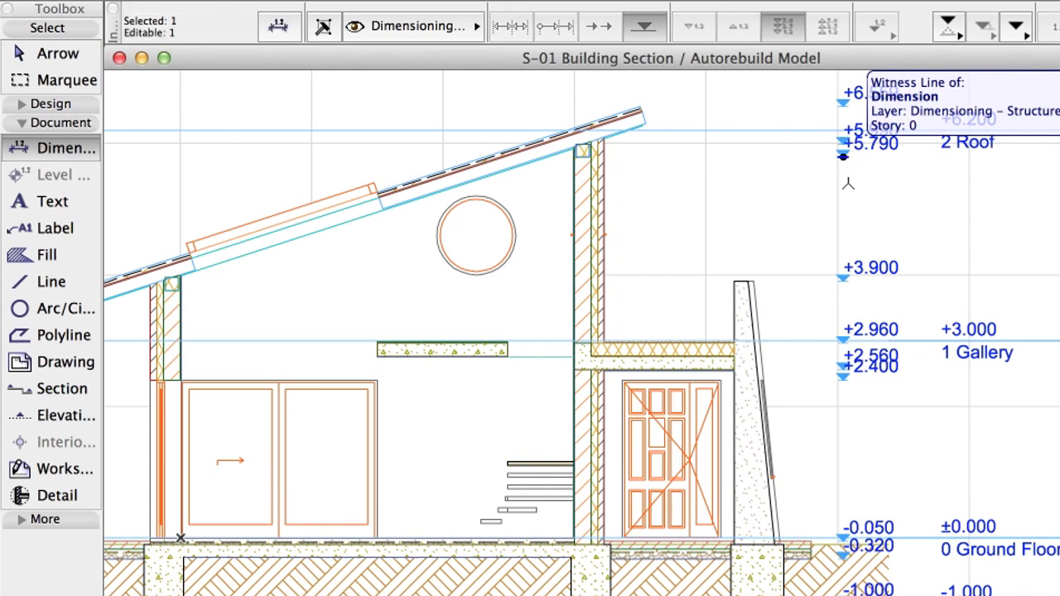
pyautogui.click(848, 344)
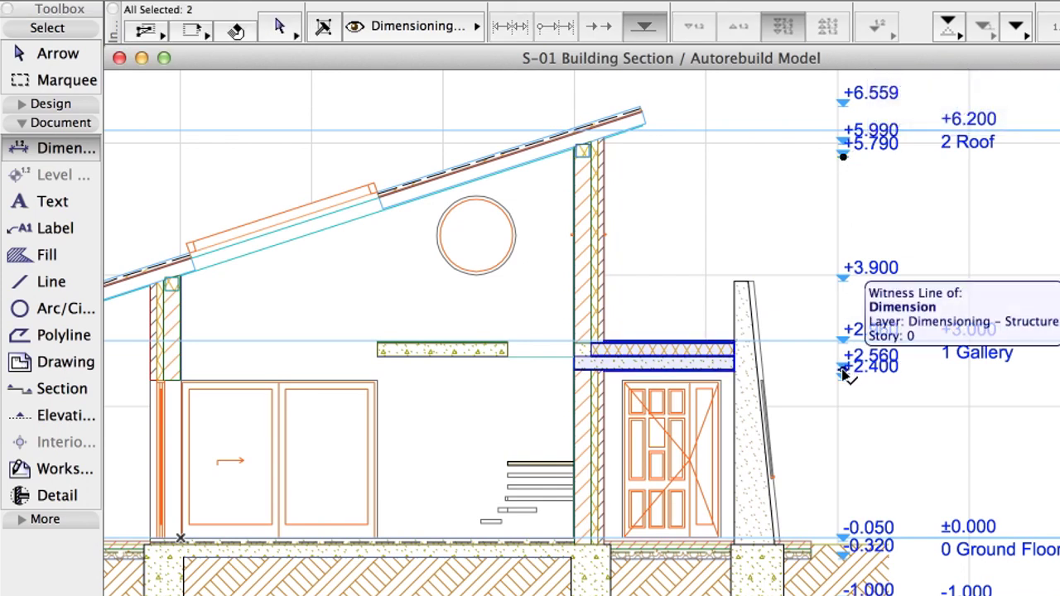
pyautogui.keyDown('shift'); pyautogui.click(846, 373); pyautogui.keyUp('shift')
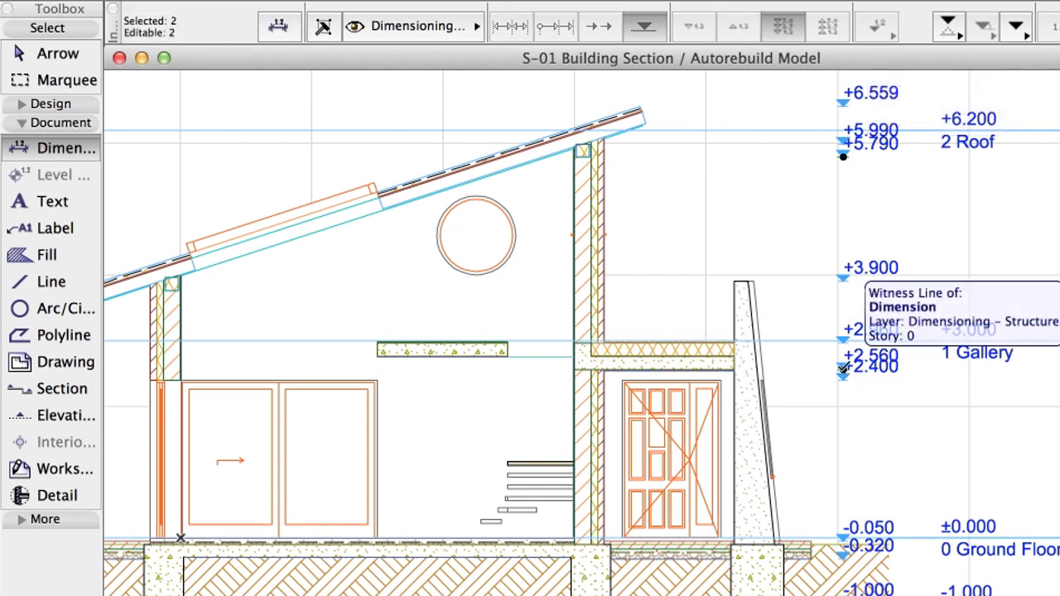
pyautogui.keyDown('shift'); pyautogui.click(843, 554); pyautogui.keyUp('shift')
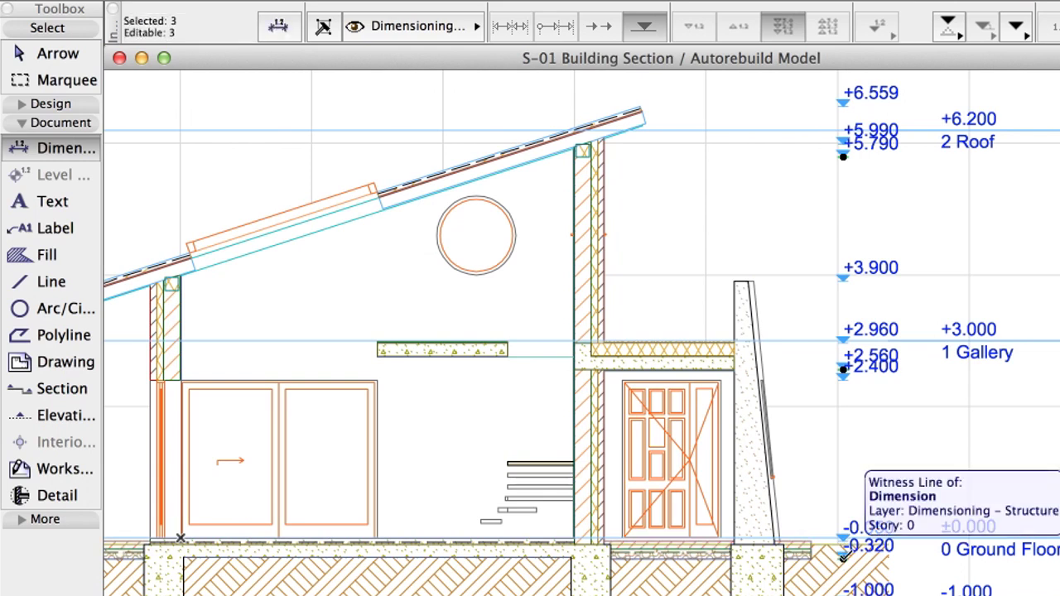
pyautogui.moveTo(954, 37); pyautogui.dragTo(1013, 61)
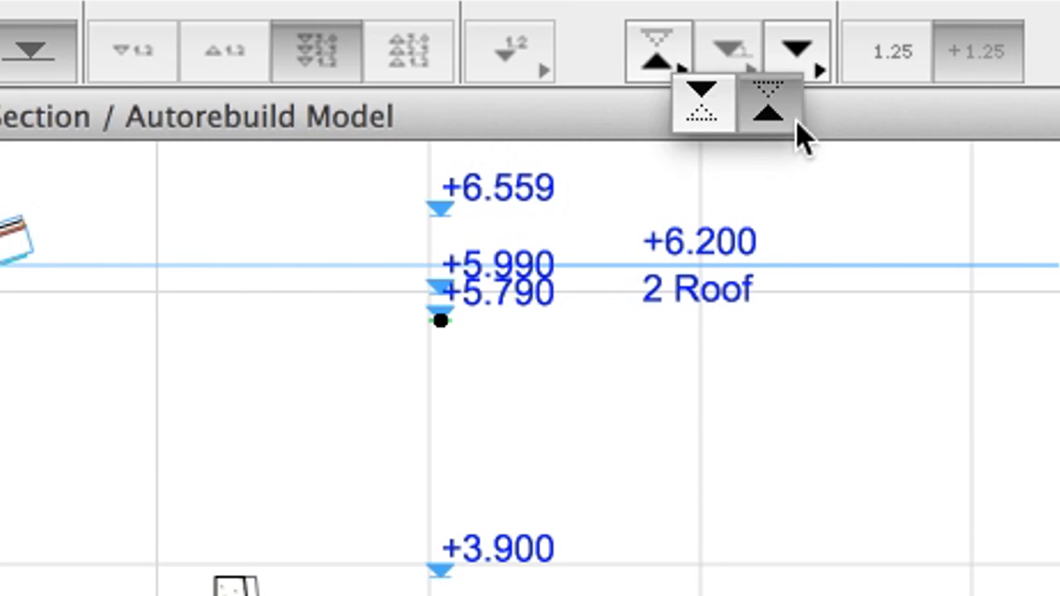
pyautogui.moveTo(802, 139); pyautogui.dragTo(800, 136)
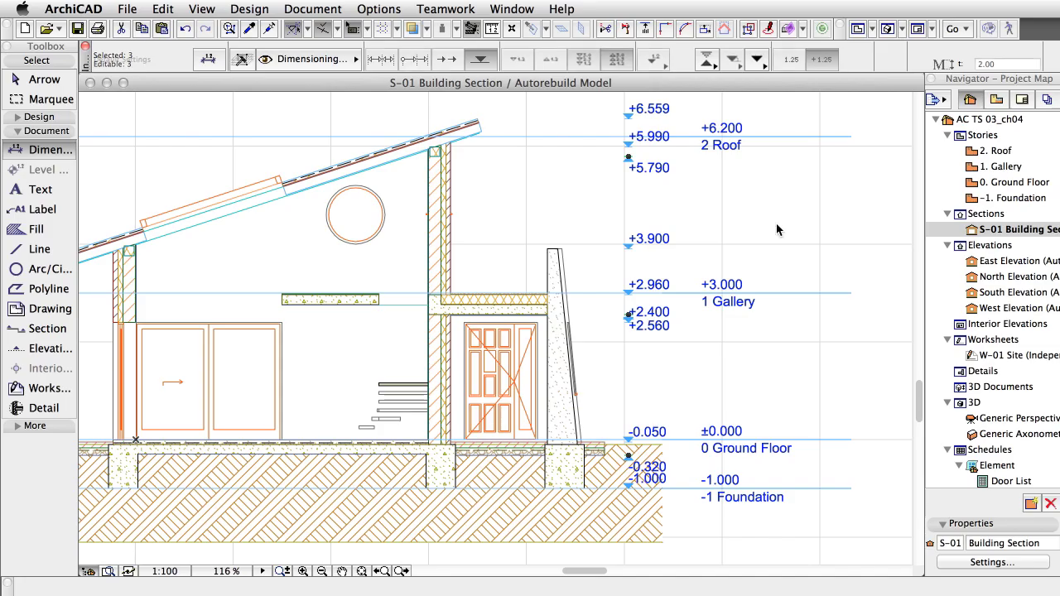
pyautogui.click(777, 230)
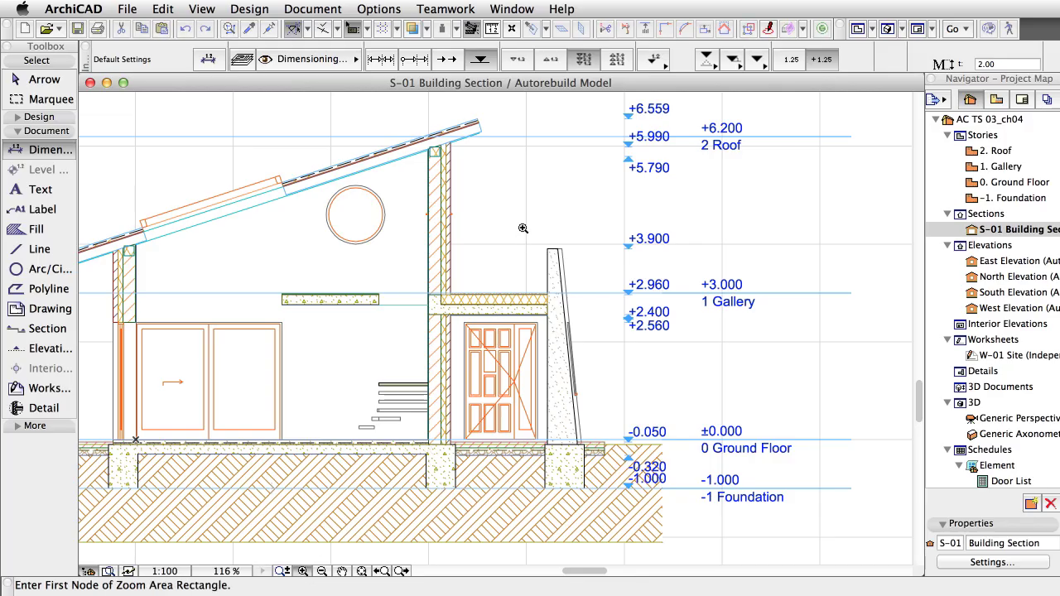
# Zoom into the overlapping labels and flip the +2.400 level marker upward
pyautogui.click(522, 228)
pyautogui.click(773, 365)
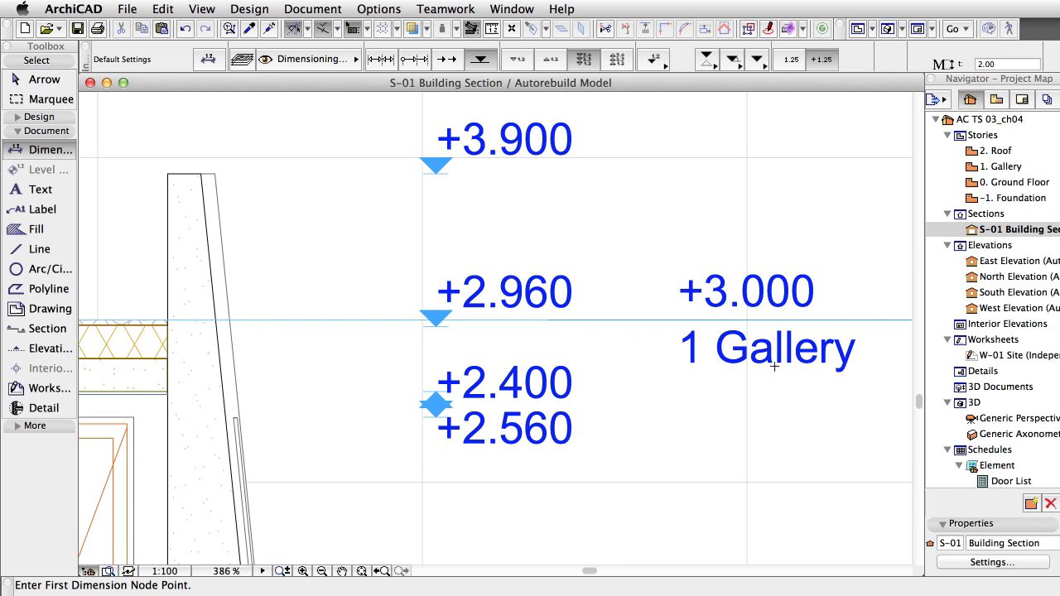
pyautogui.keyDown('shift'); pyautogui.click(436, 420); pyautogui.keyUp('shift')
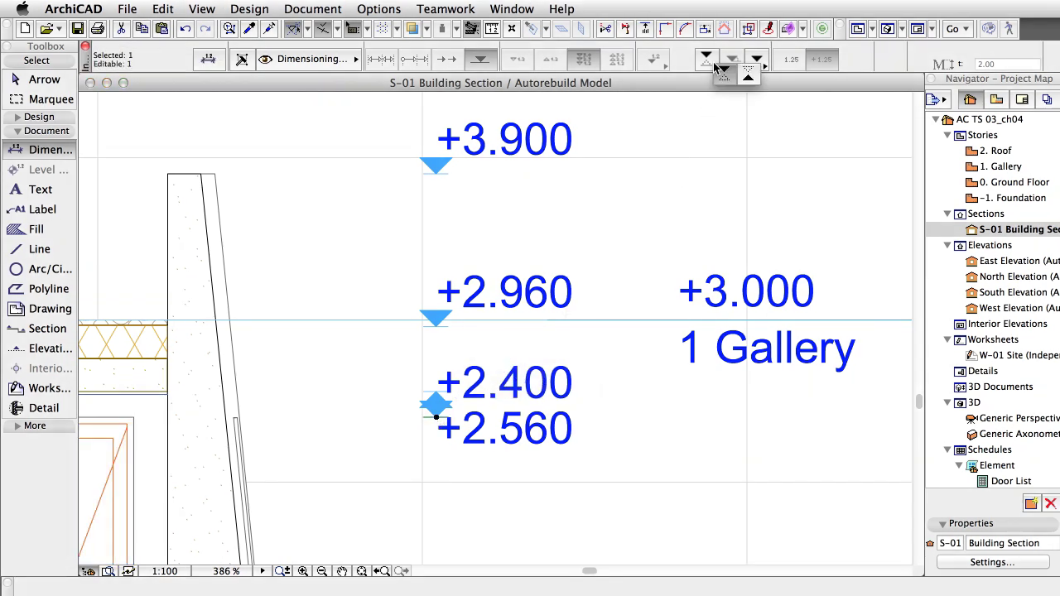
pyautogui.click(745, 79)
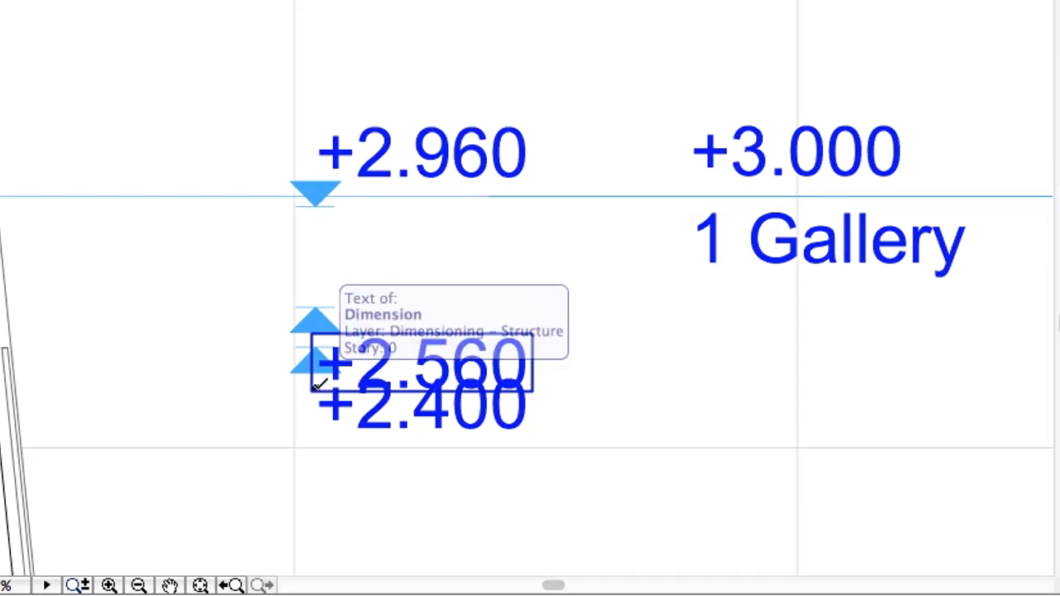
# Move the +2.560 level marker 0.36 up, clear of +2.400
pyautogui.click(317, 391)
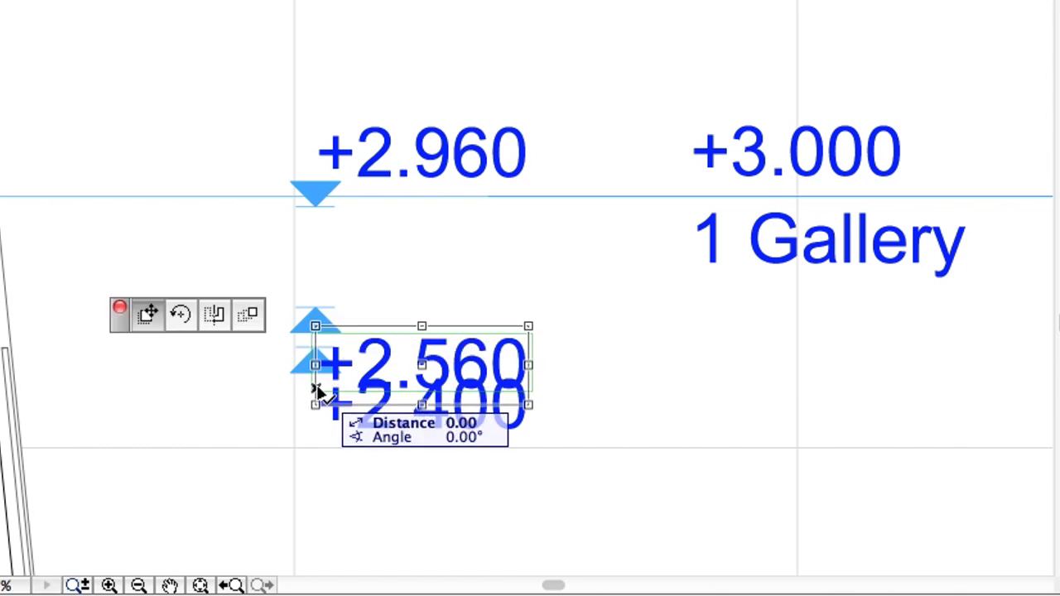
pyautogui.click(148, 319)
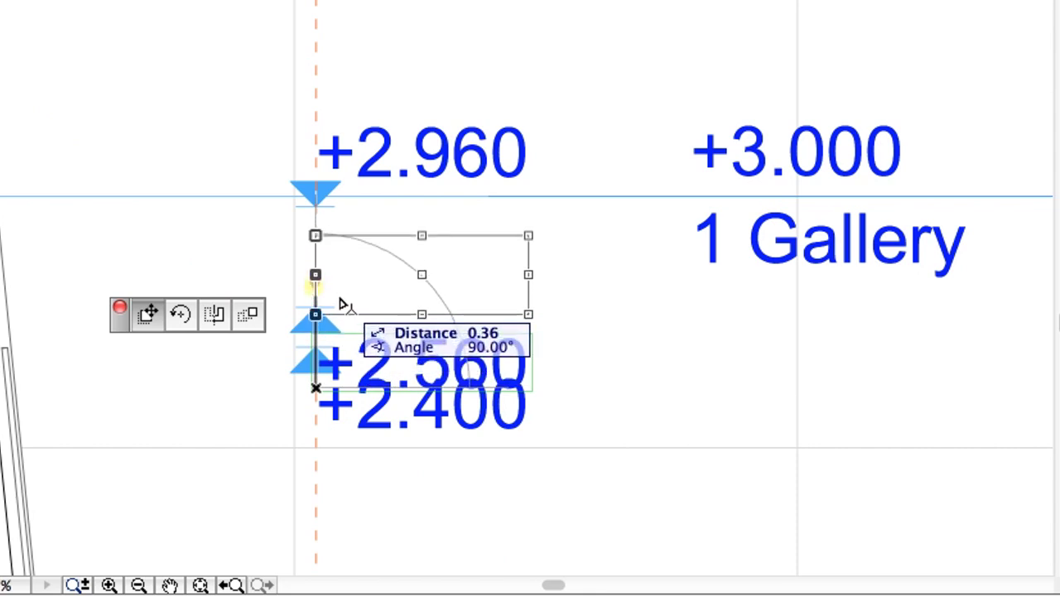
pyautogui.click(344, 305)
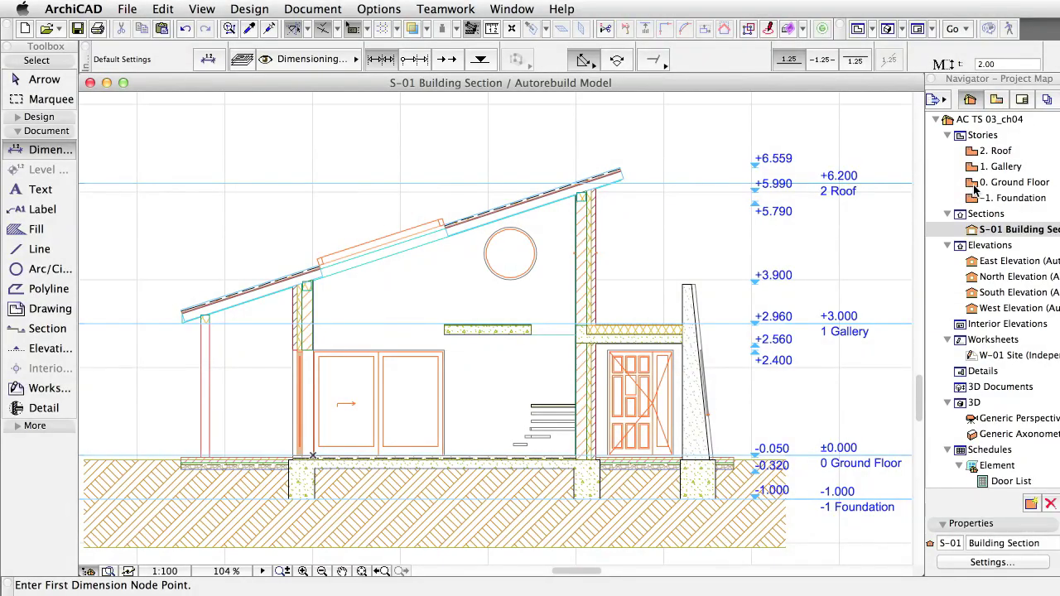
# Open the 0. Ground Floor plan and zoom into the dimension lines above it
pyautogui.doubleClick(1012, 183)
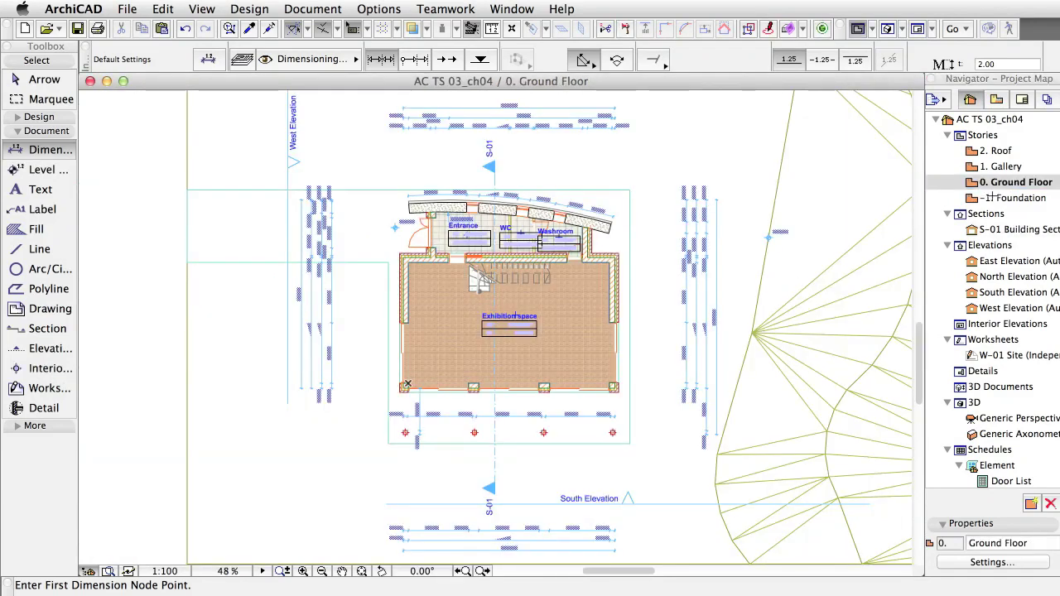
pyautogui.click(362, 571)
pyautogui.click(367, 100)
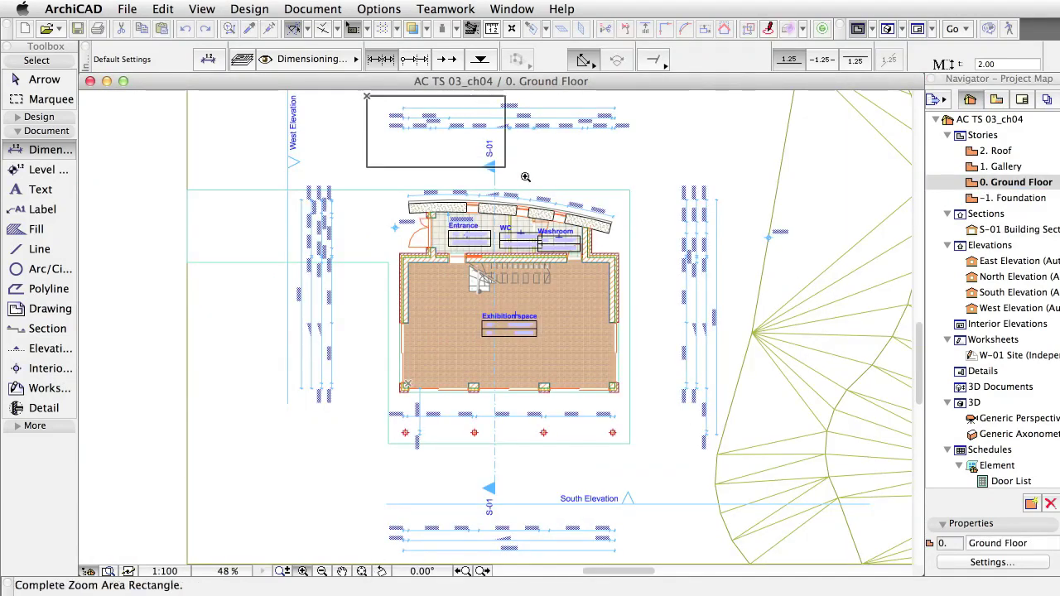
pyautogui.click(675, 222)
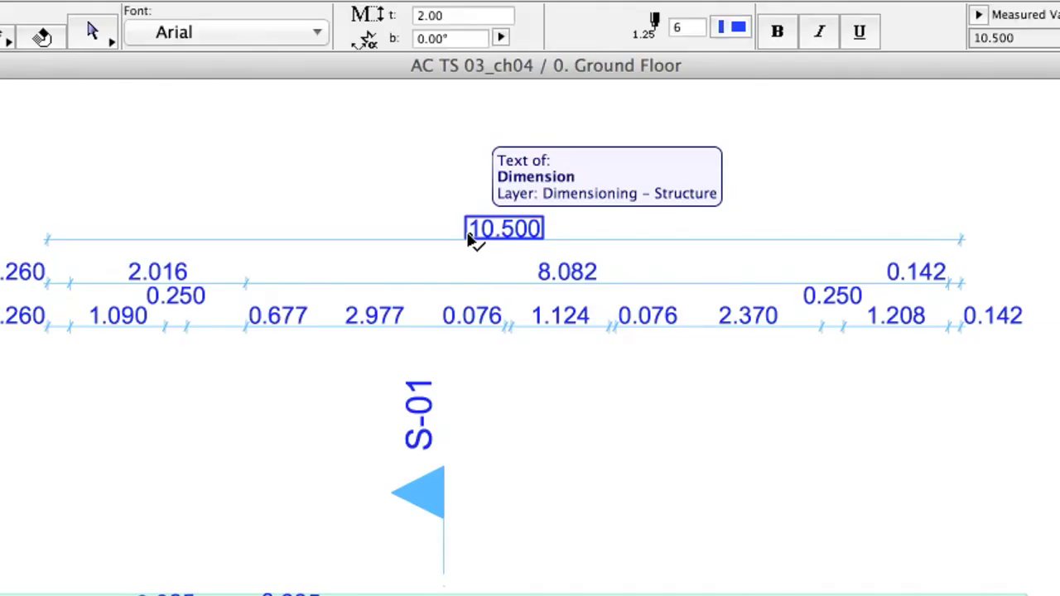
# Bring up Dimension Text Settings for the 10.500 overall dimension text
pyautogui.click(468, 233)
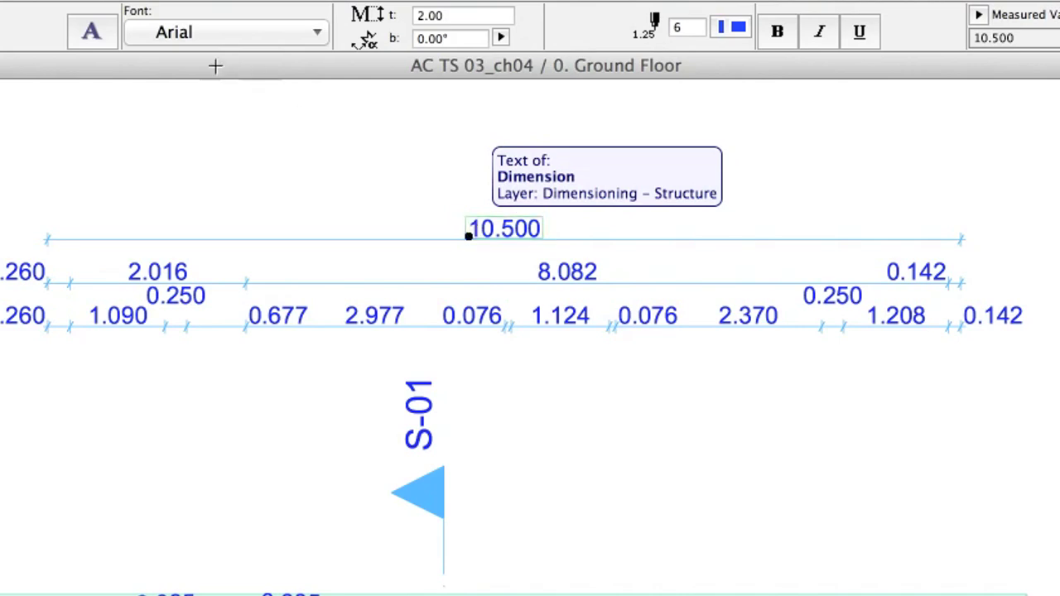
pyautogui.click(97, 35)
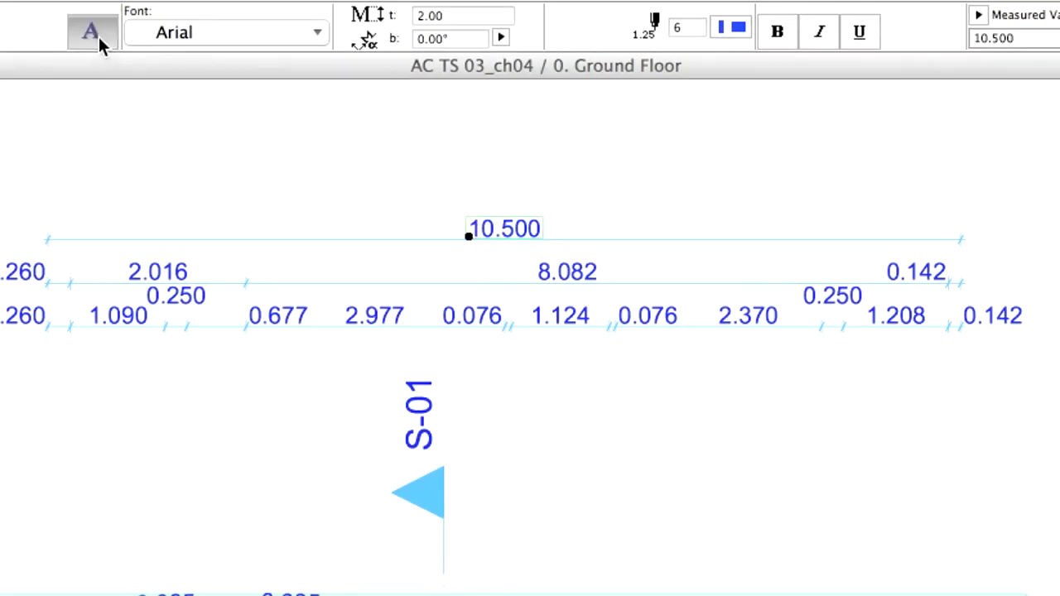
pyautogui.click(98, 36)
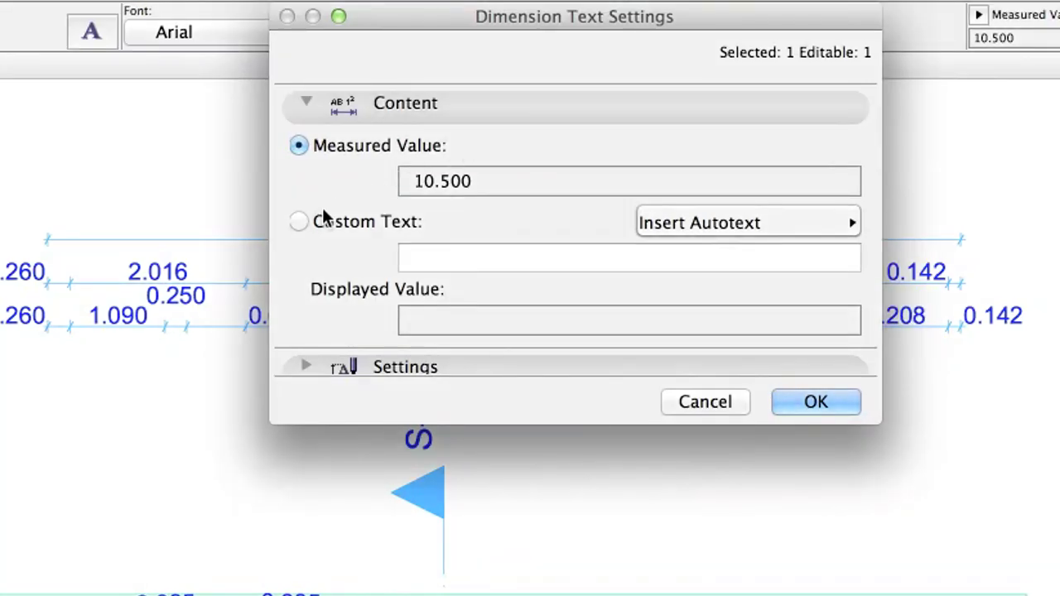
# Switch to custom text reading 'Overall dimension: ' before the <MeasuredValue> placeholder
pyautogui.click(298, 222)
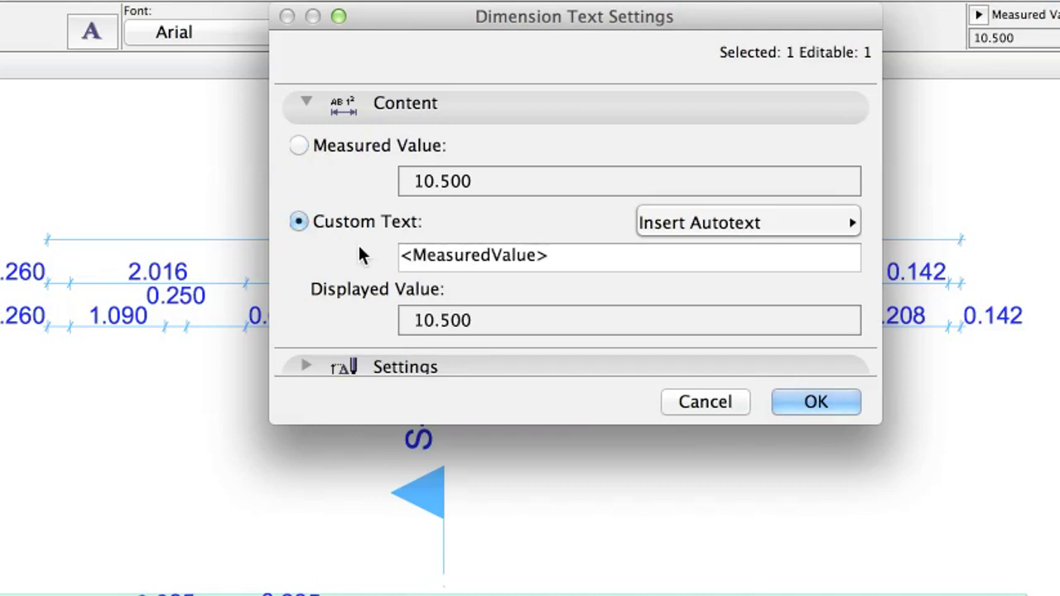
pyautogui.click(404, 255)
pyautogui.moveTo(402, 255); pyautogui.dragTo(549, 256)
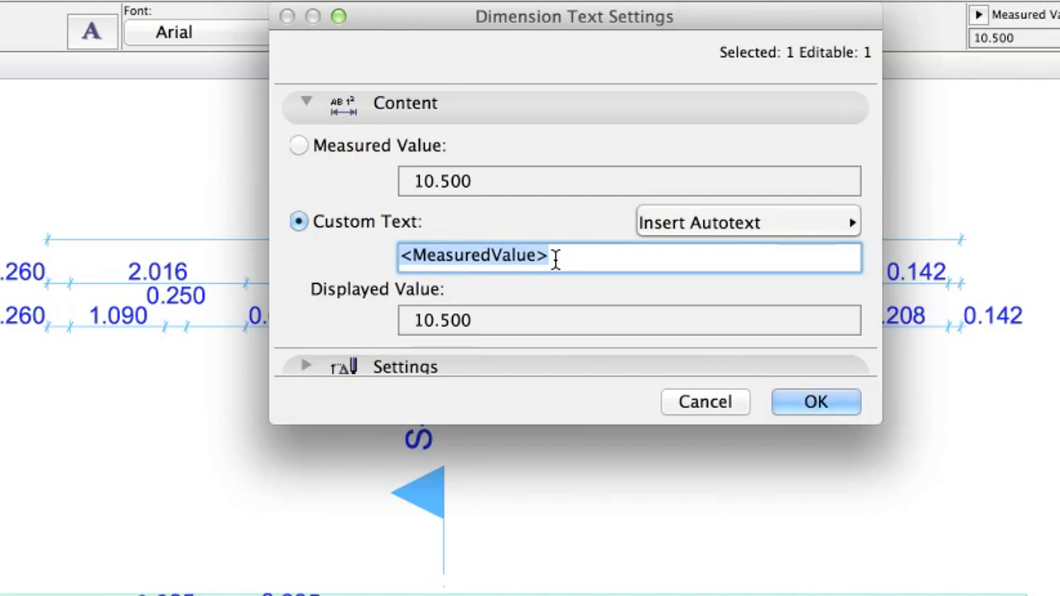
pyautogui.click(553, 259)
pyautogui.click(405, 257)
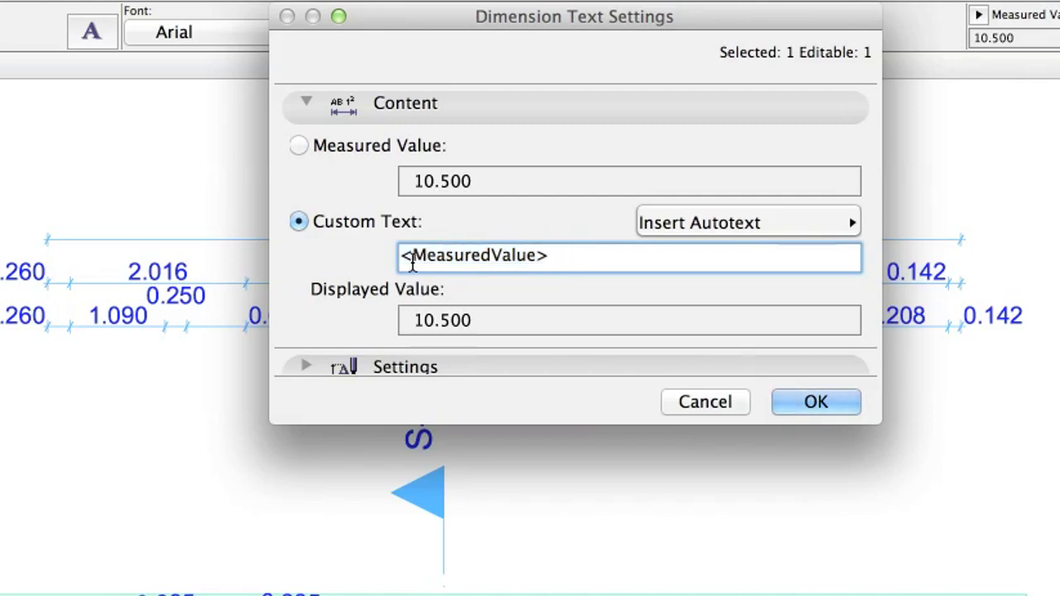
pyautogui.write('Measu')
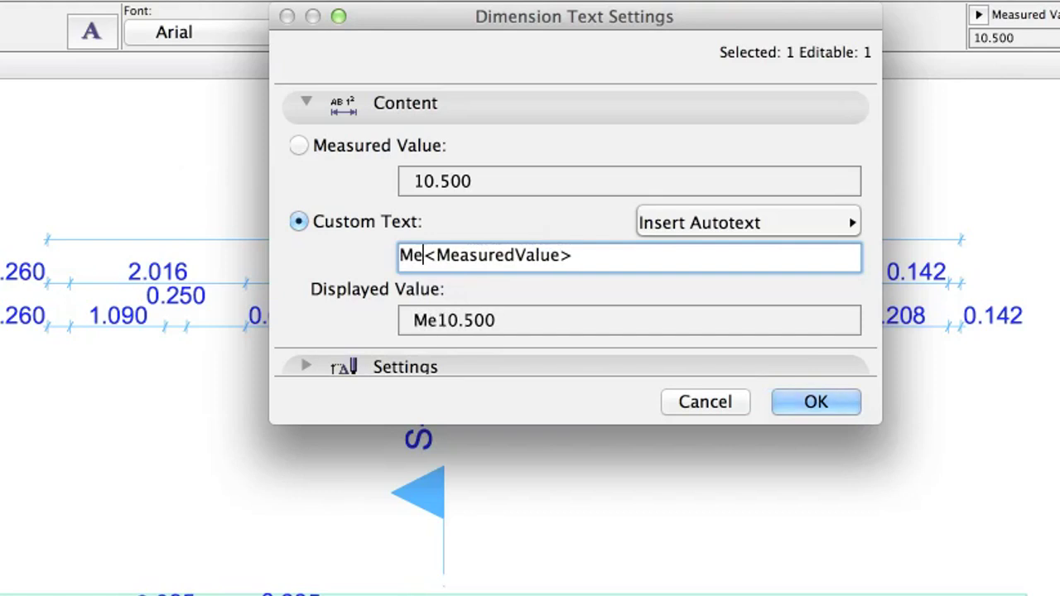
pyautogui.write('red value:')
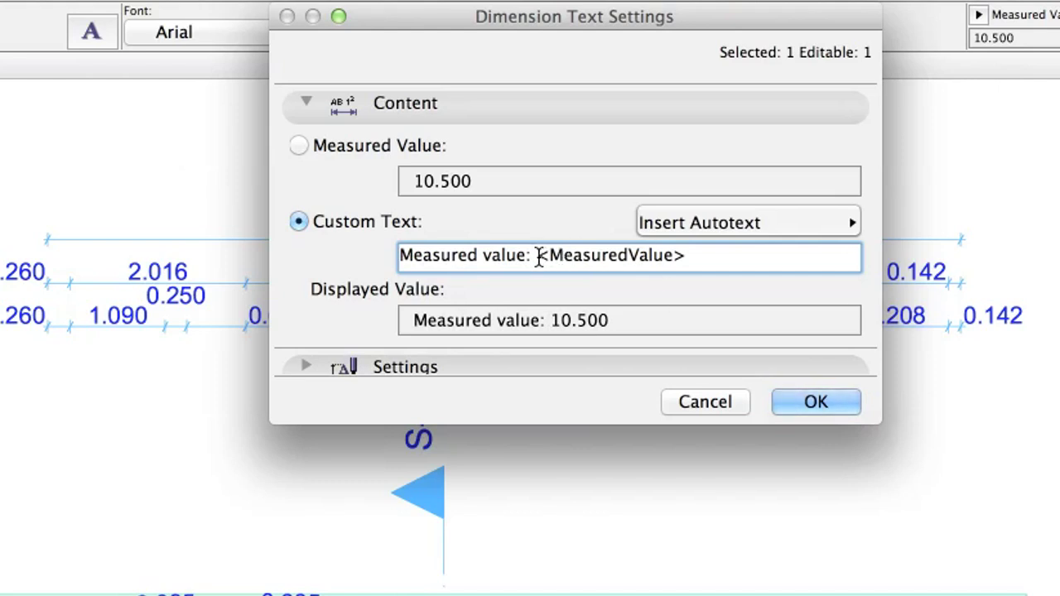
pyautogui.moveTo(538, 255); pyautogui.dragTo(356, 260)
pyautogui.press('BackSpace')
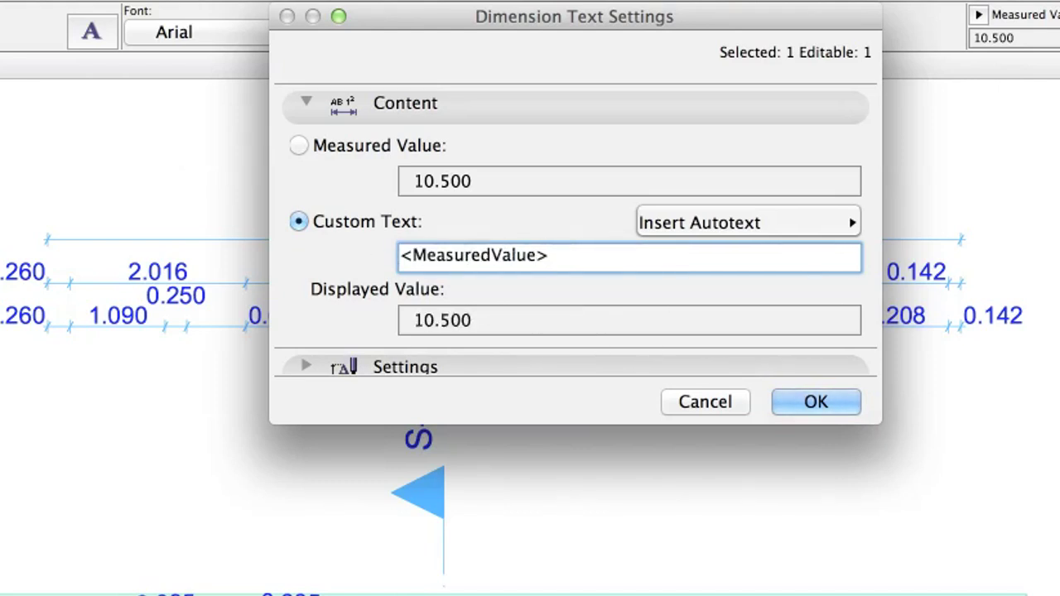
pyautogui.write('Overall ')
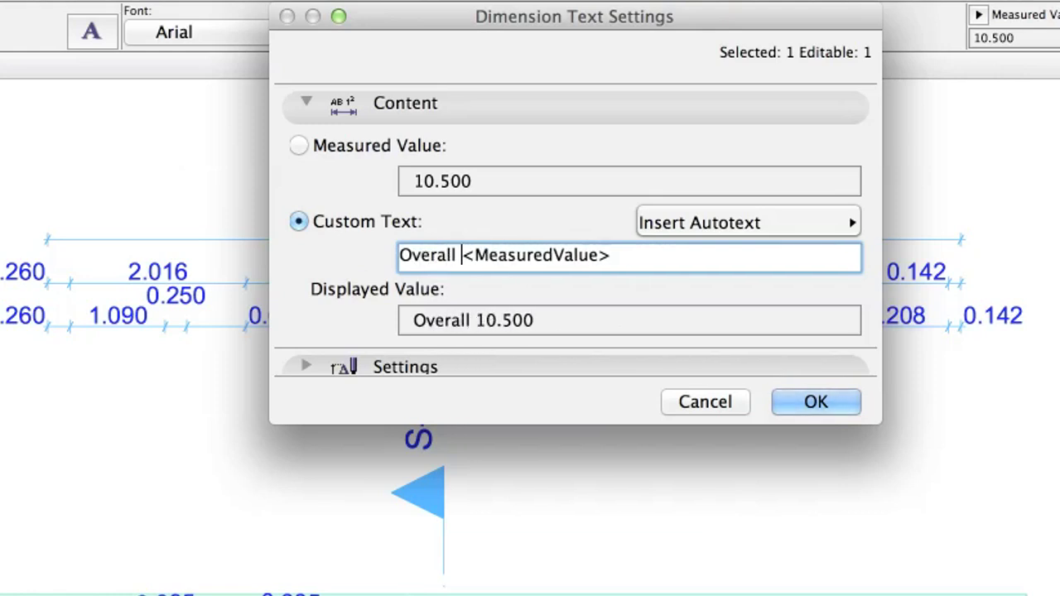
pyautogui.write('dimension:')
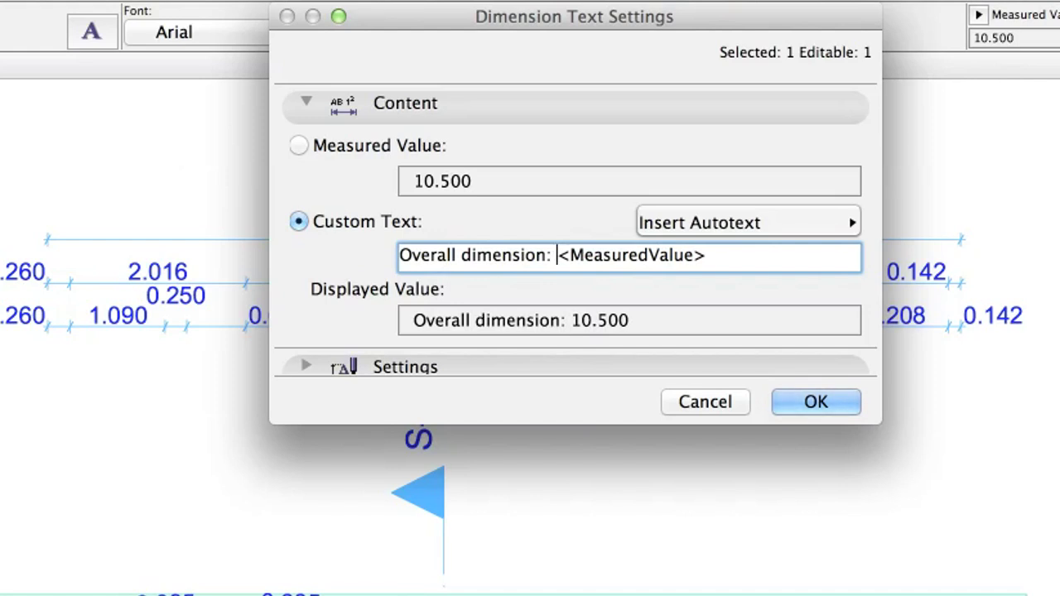
# Set the dimension label's text pen to 20 (red)
pyautogui.click(305, 369)
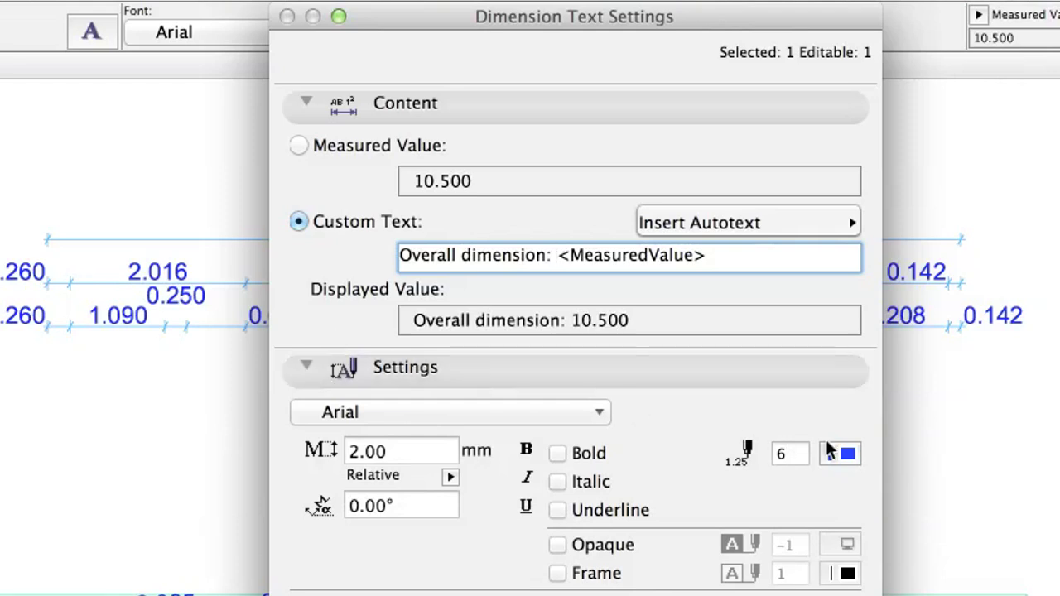
pyautogui.click(845, 453)
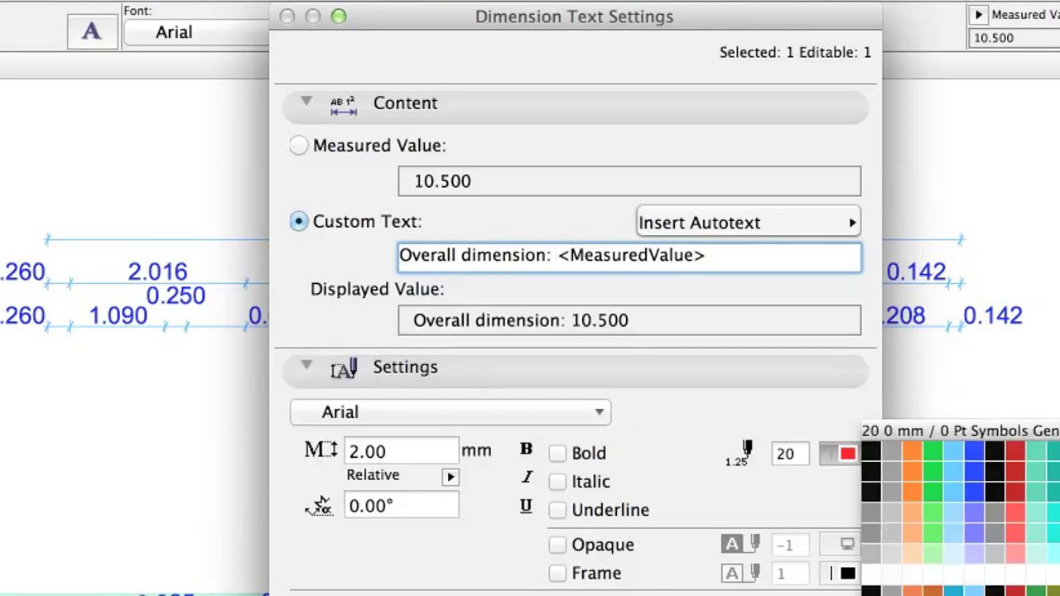
pyautogui.click(1015, 454)
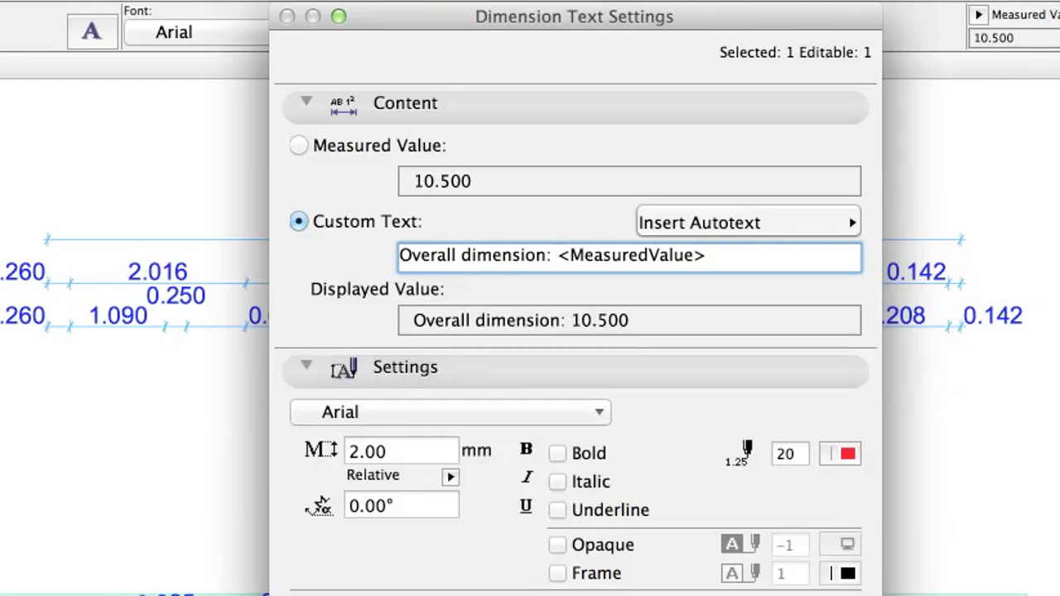
pyautogui.click(714, 379)
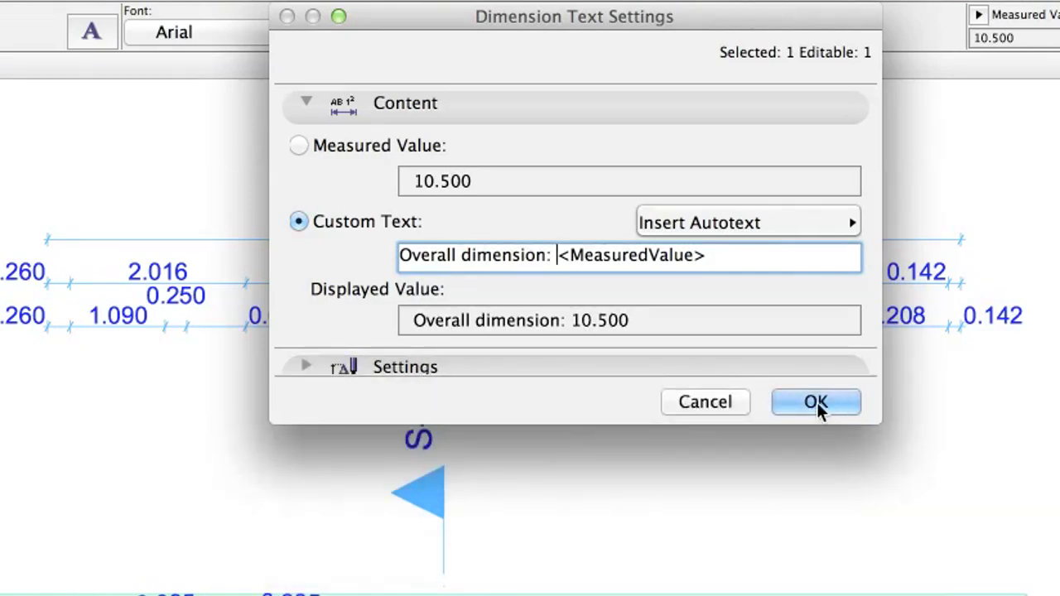
pyautogui.click(815, 402)
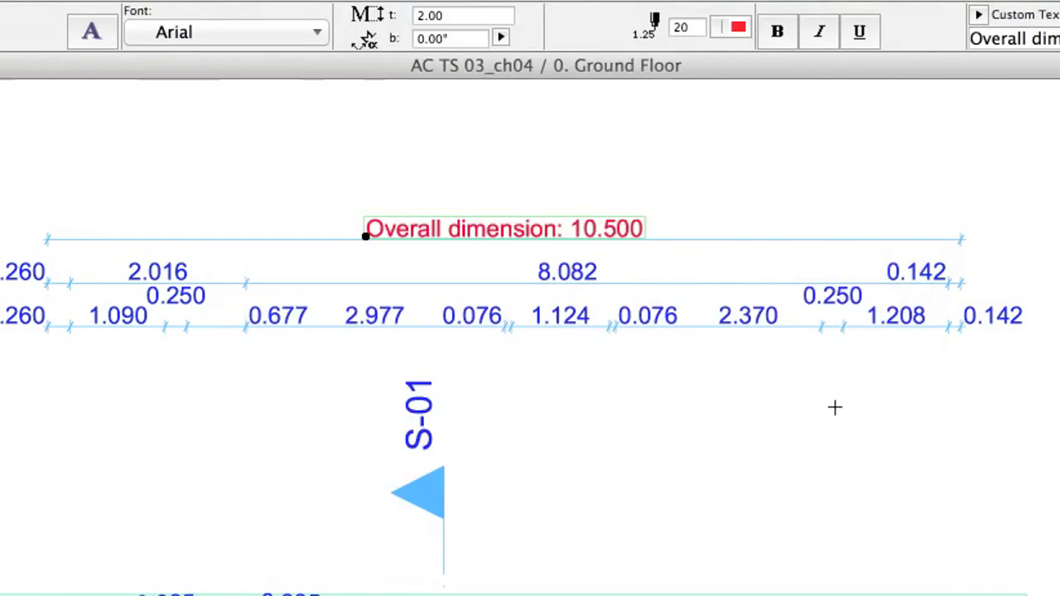
pyautogui.press('Escape')
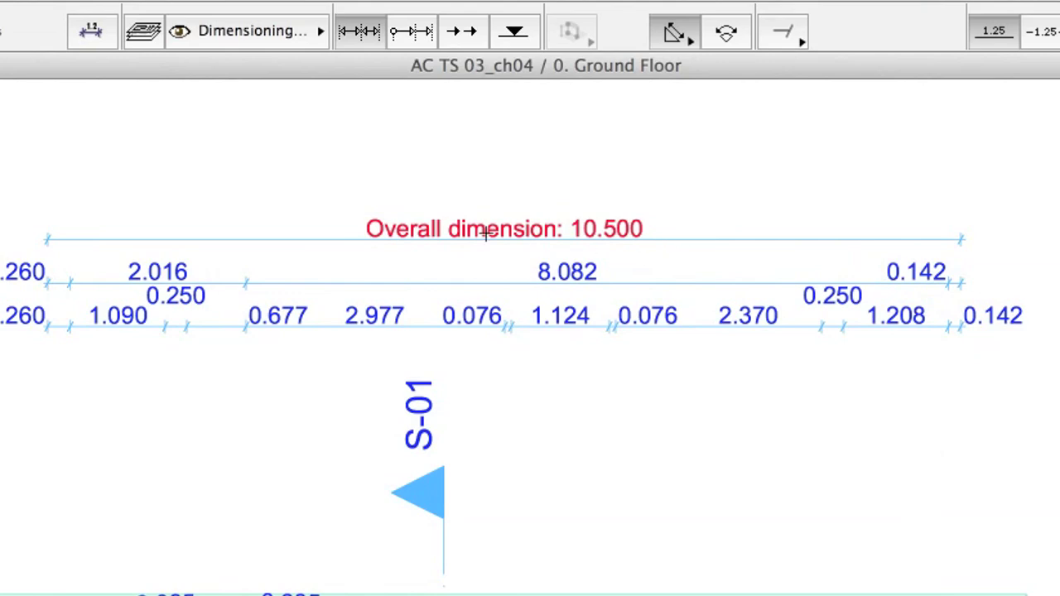
pyautogui.press('shift')
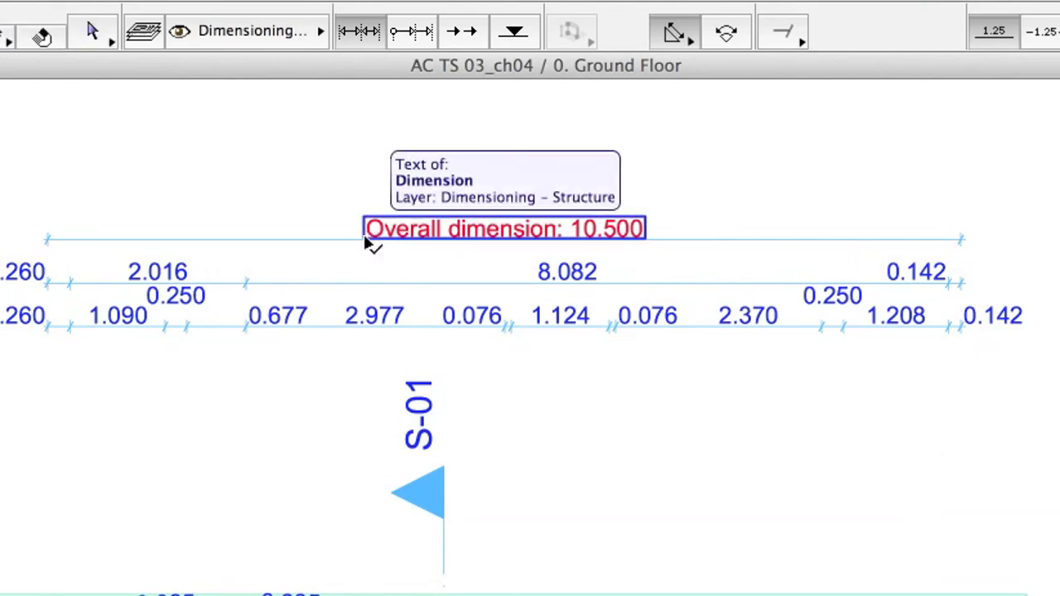
pyautogui.keyDown('shift'); pyautogui.click(366, 241); pyautogui.keyUp('shift')
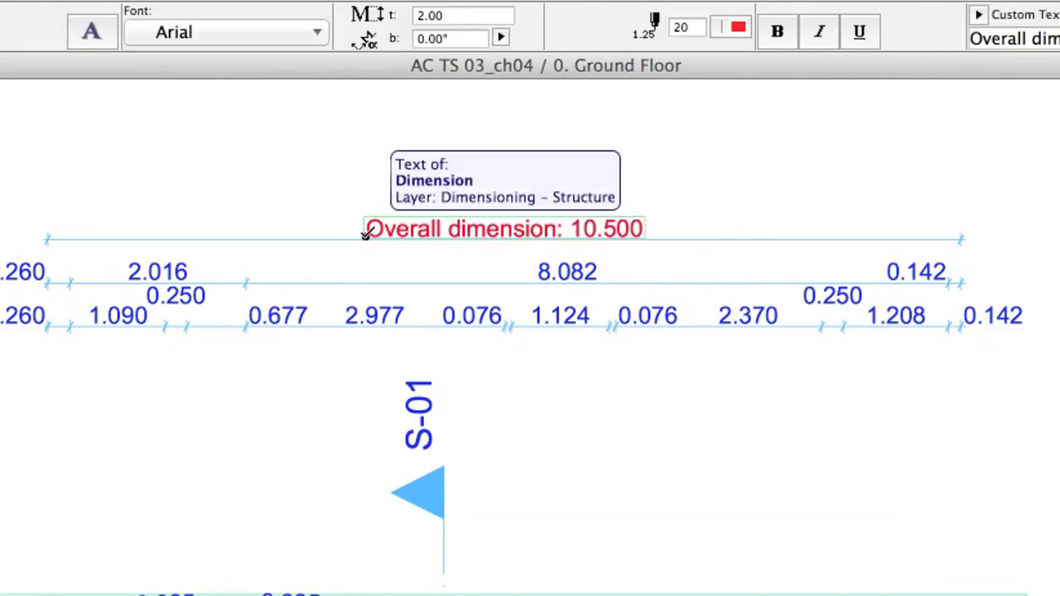
pyautogui.click(92, 33)
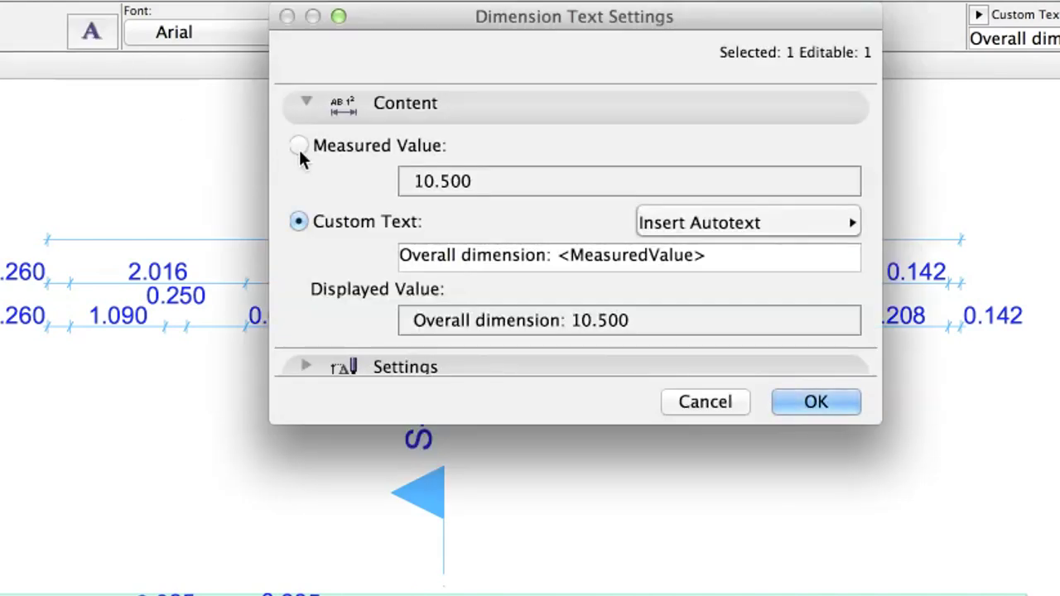
pyautogui.click(298, 147)
pyautogui.click(297, 222)
# Add a vertical dimension chain (2.760, 0.200, 1.040, 1.200) through the circle, slab and door in S-01
pyautogui.click(732, 406)
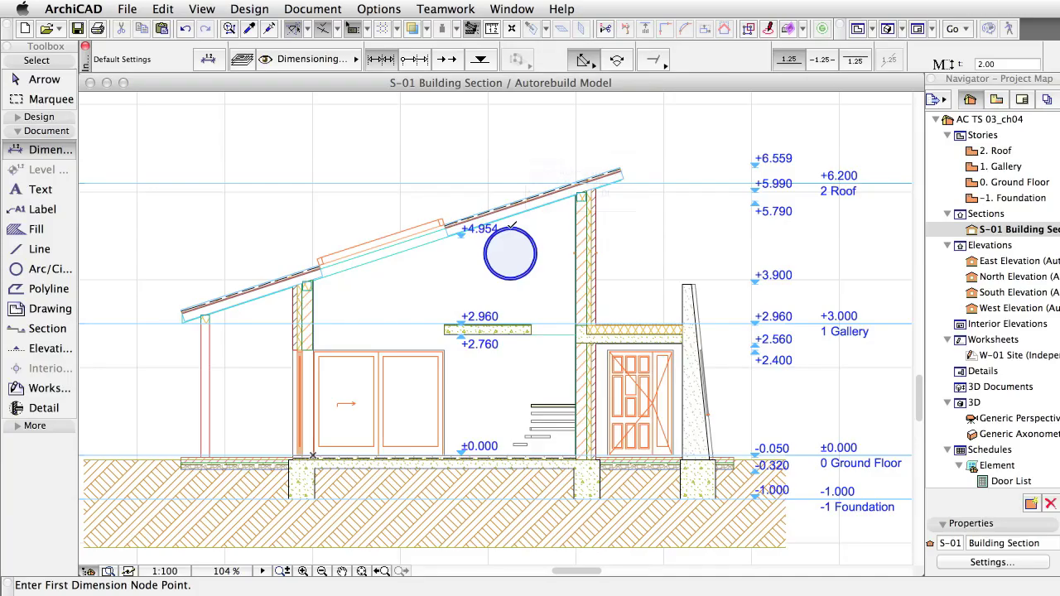
pyautogui.click(511, 226)
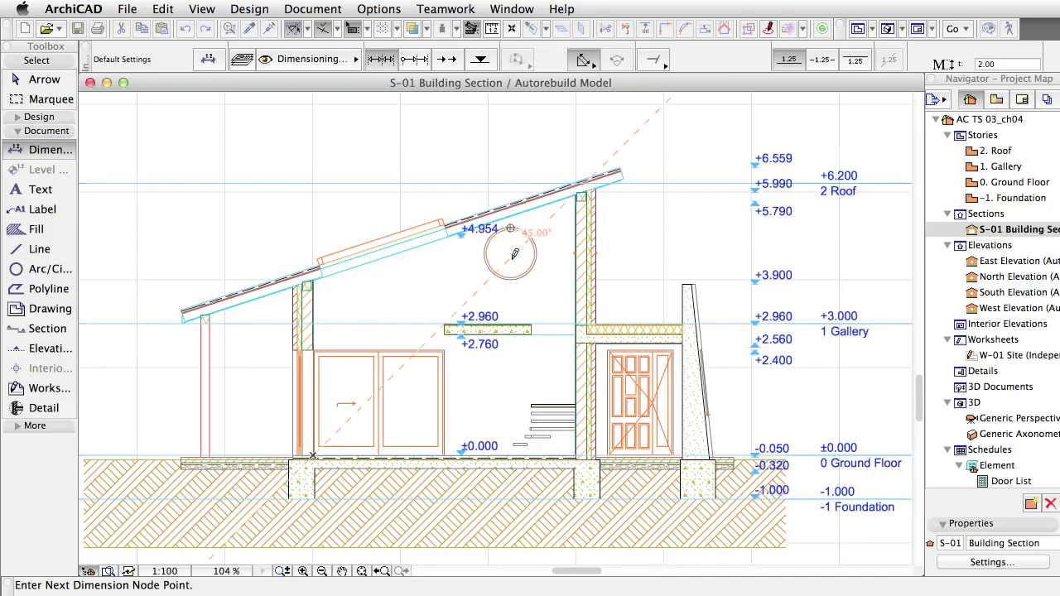
pyautogui.click(532, 326)
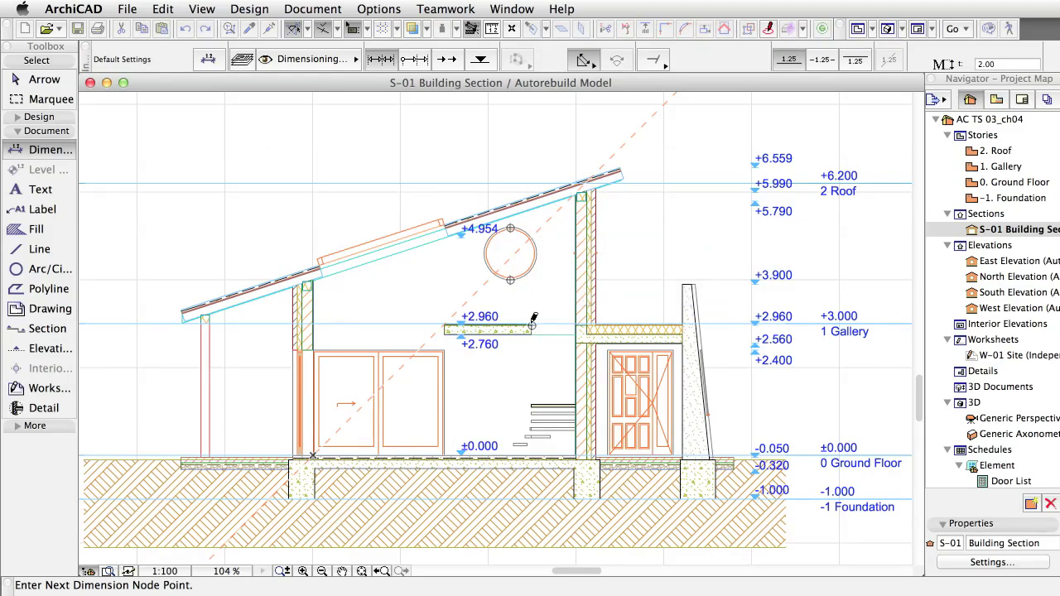
pyautogui.click(445, 454)
pyautogui.doubleClick(501, 403)
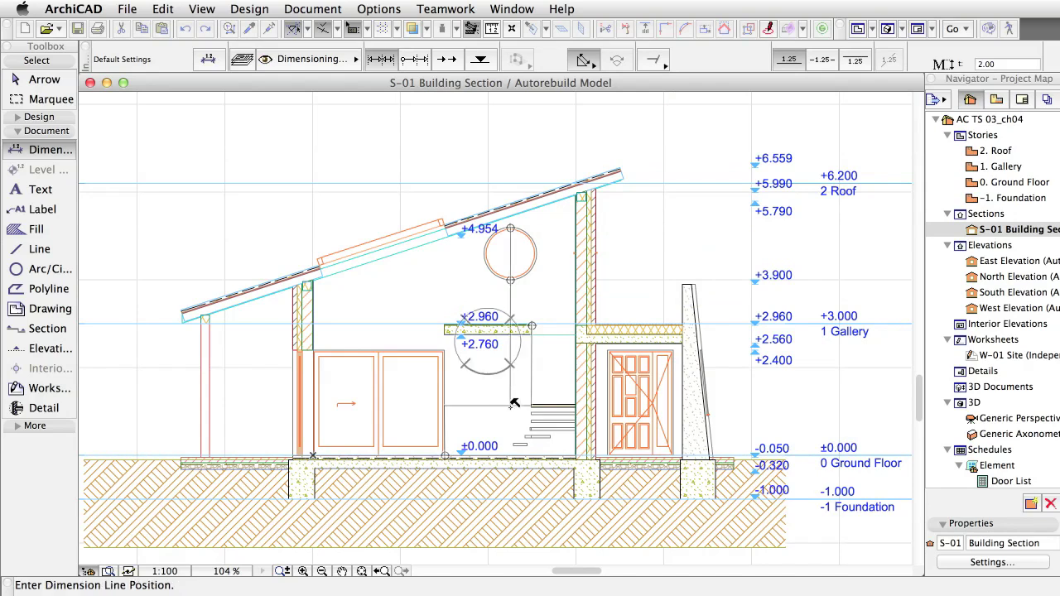
pyautogui.click(517, 354)
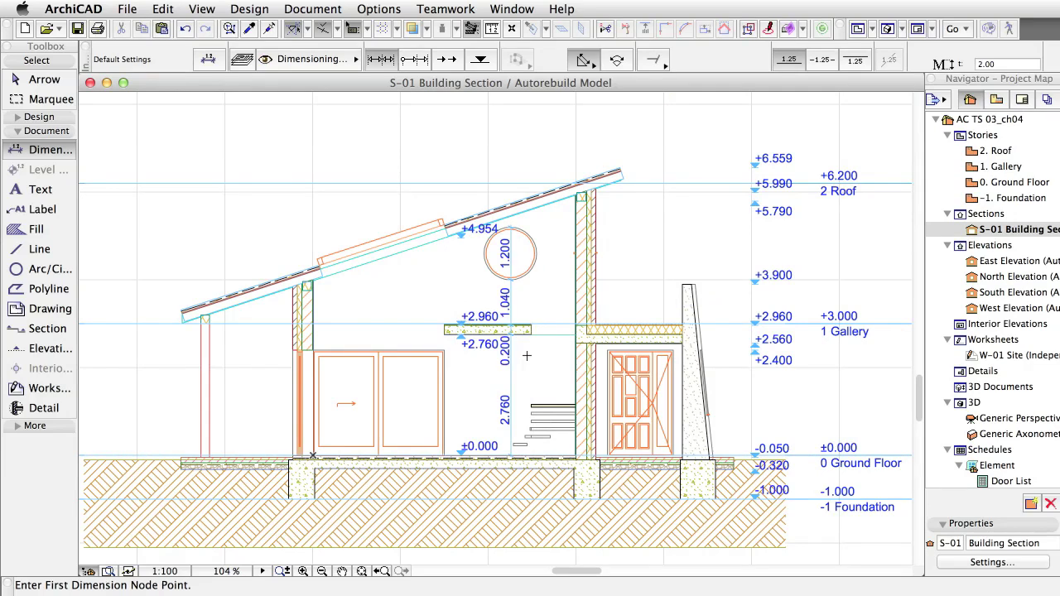